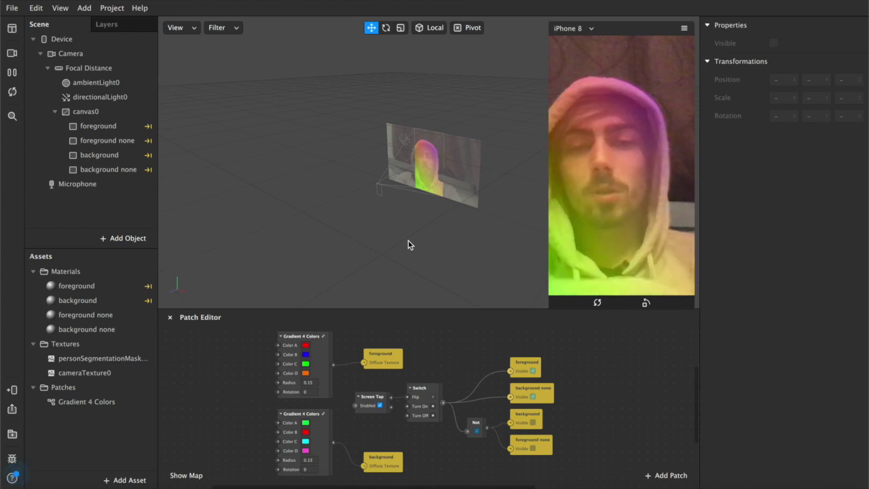
Step: Test the finished effect in the simulator by toggling the gradient between person and background, and pause the preview video
left_click(628, 220)
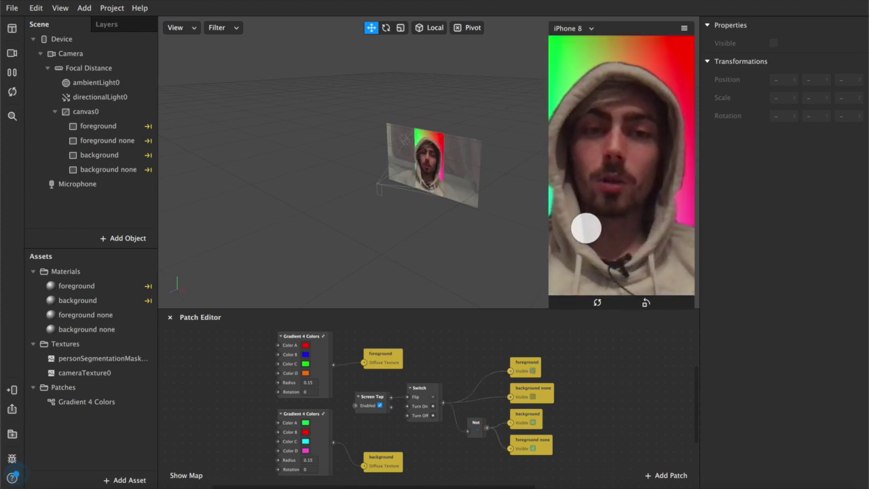
left_click(587, 228)
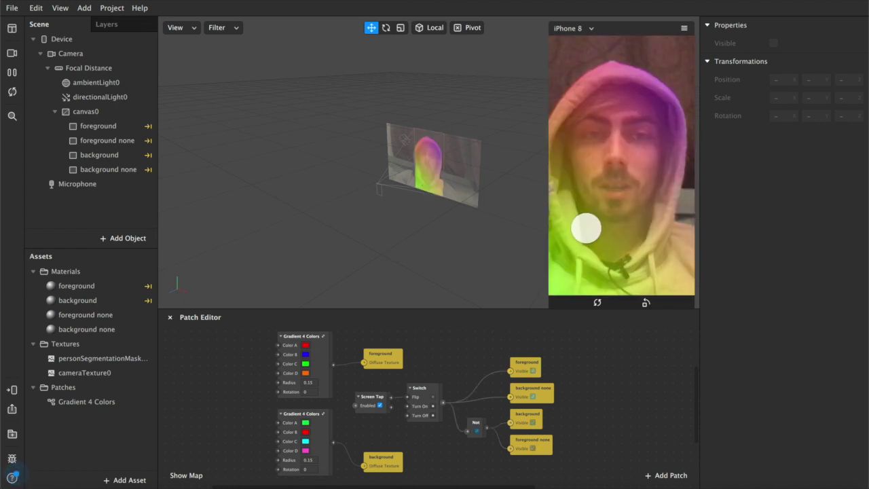
left_click(586, 228)
left_click(586, 228)
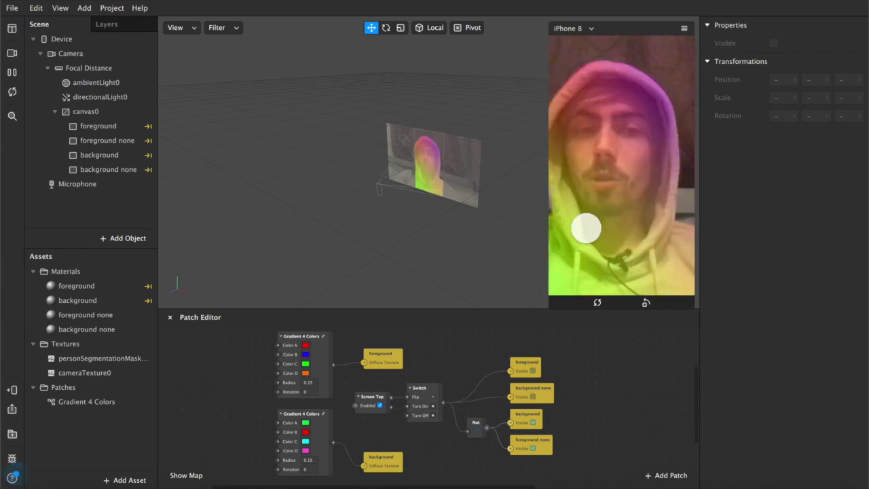
left_click(12, 72)
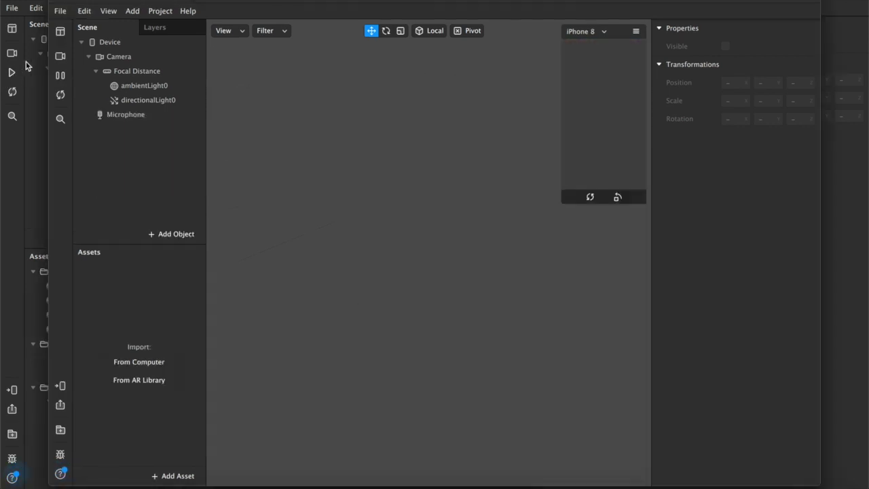
Step: In the blank project, use the built-in FaceTime HD Camera as the video source and enlarge the simulator preview
left_click(9, 53)
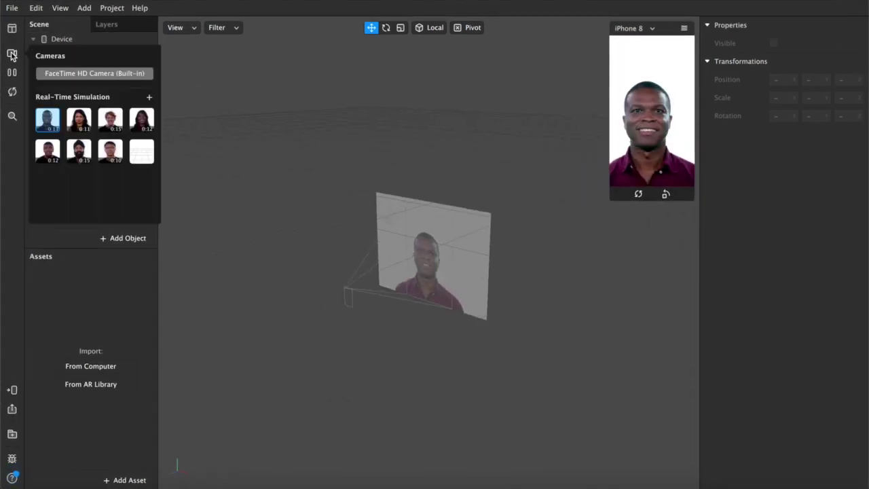
left_click(70, 76)
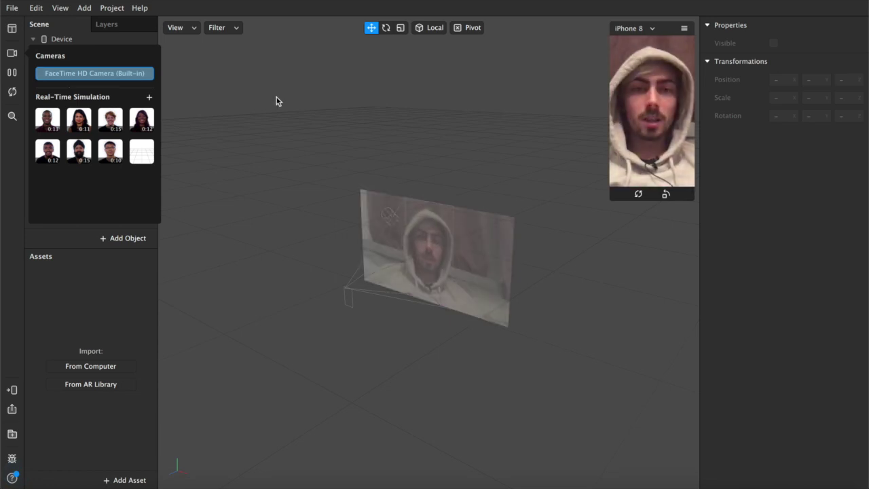
left_click(618, 194)
left_click_drag(561, 278, 536, 282)
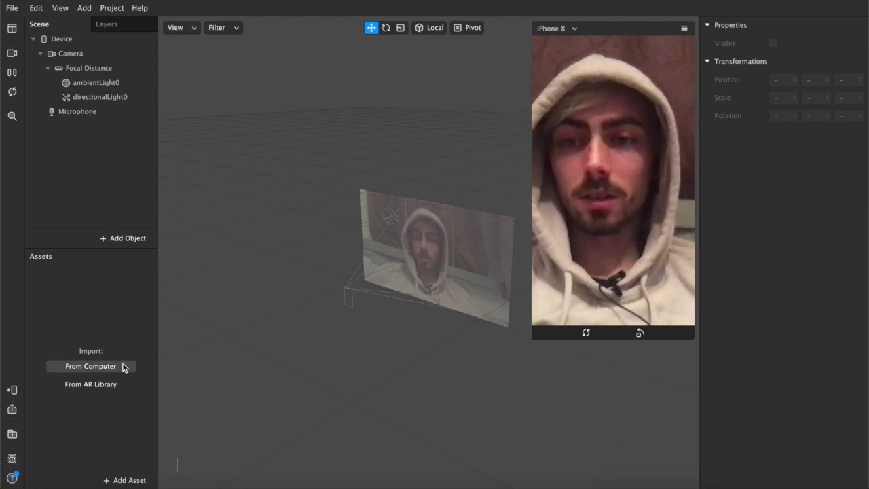
Step: Import the free 4 Colors Gradient patch asset from the AR Library and close the library
left_click(95, 386)
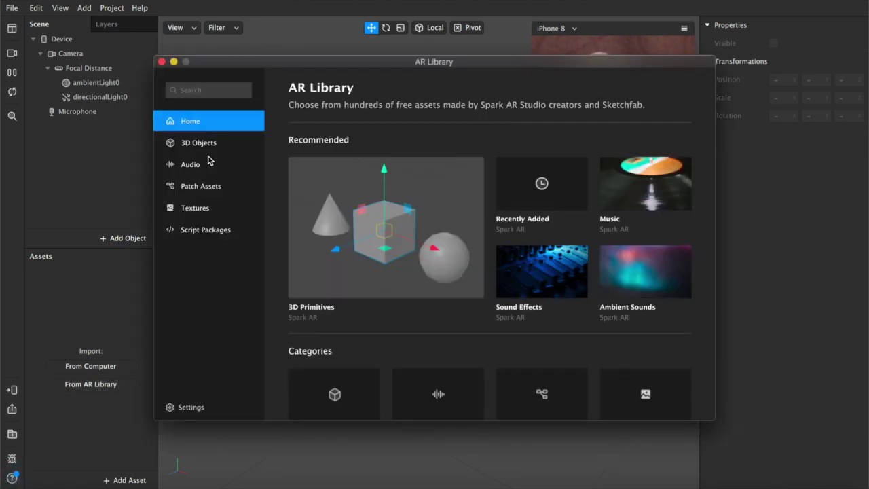
left_click(197, 187)
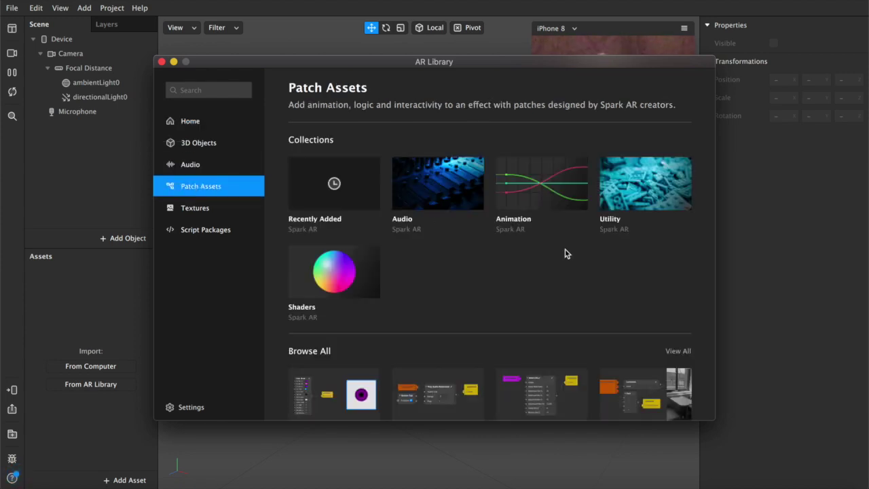
scroll(567, 253, "down", 1)
left_click(677, 330)
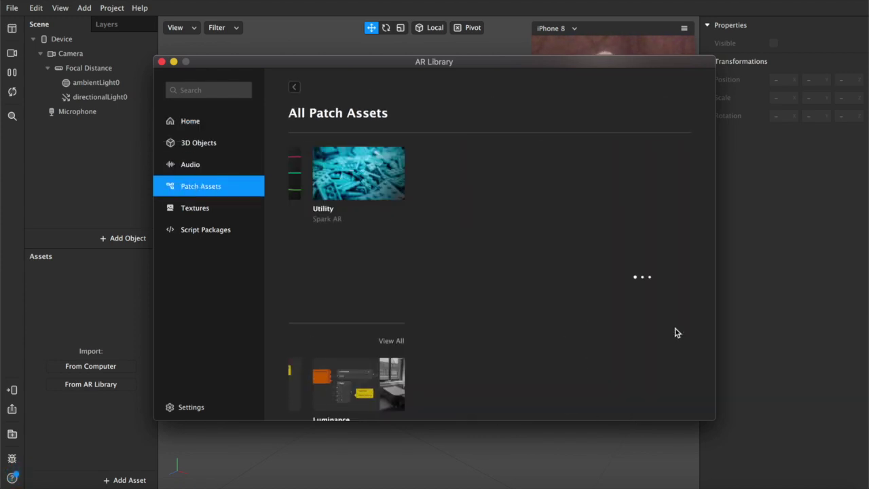
scroll(563, 313, "down", 10)
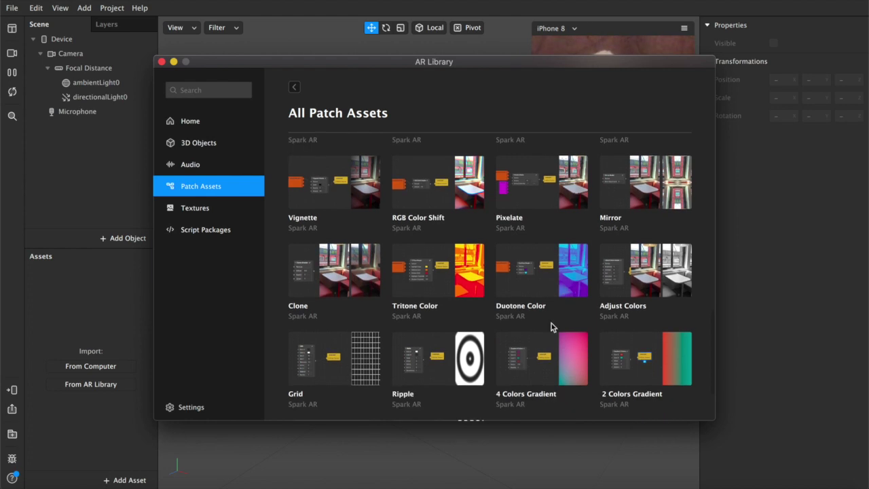
left_click(542, 357)
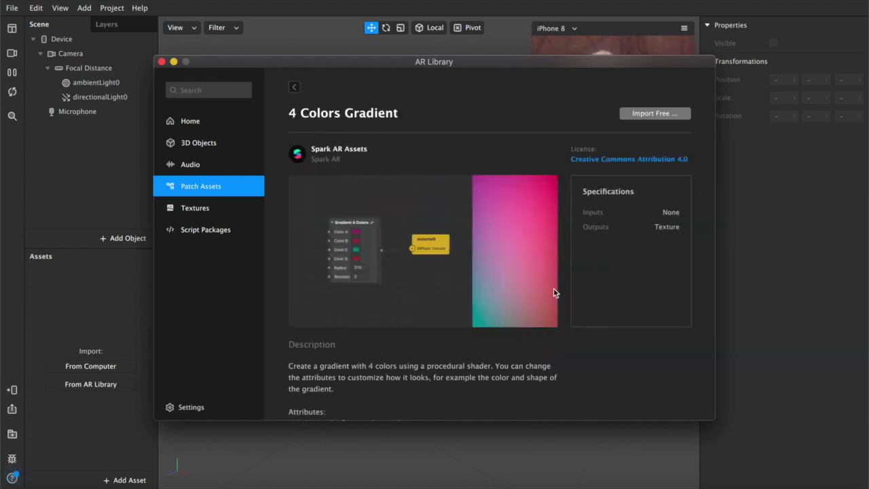
left_click(650, 115)
left_click(646, 125)
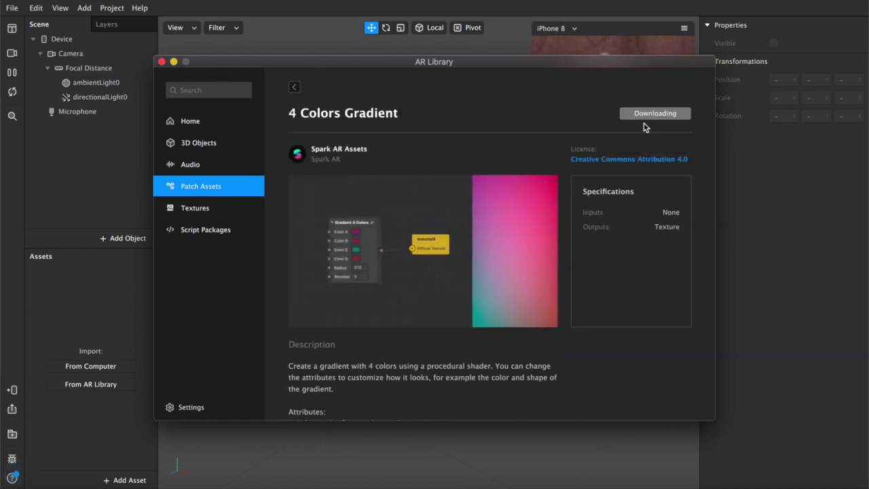
left_click(162, 61)
Step: Show the Patch Editor and place the Gradient 4 Colors patch in it
left_click(60, 8)
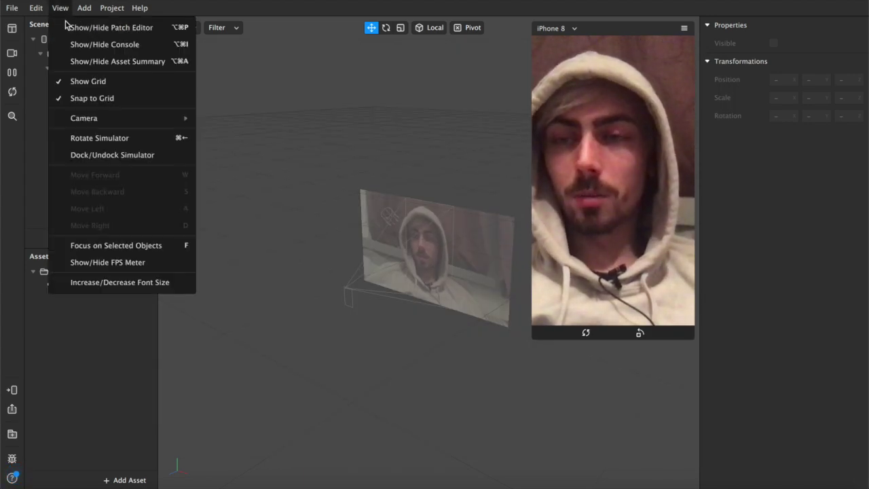
left_click(78, 25)
left_click_drag(85, 286, 299, 372)
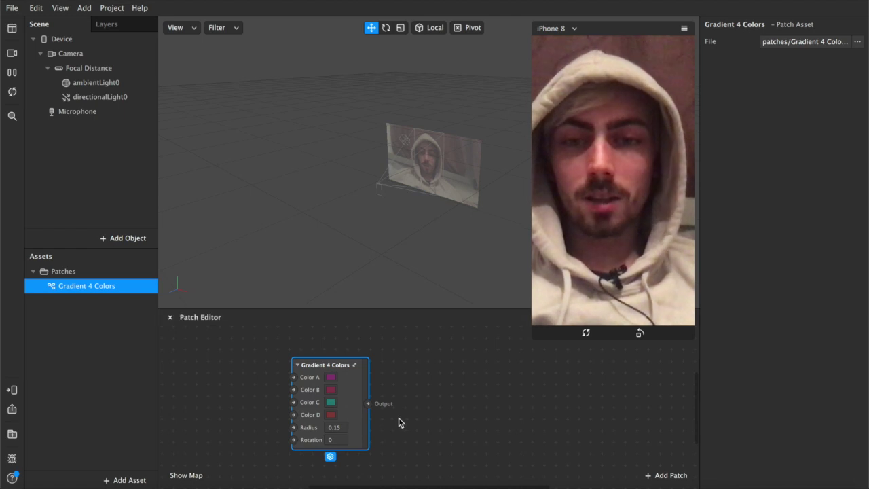
left_click(407, 382)
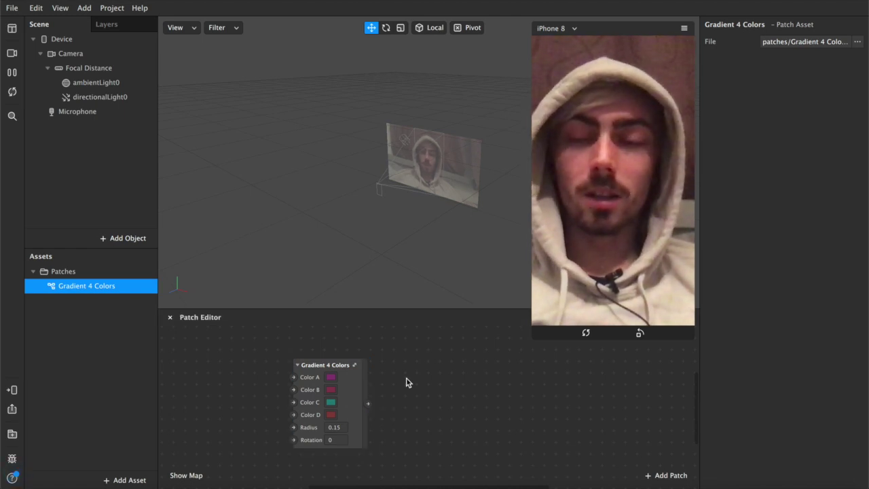
Step: Add two 2D rectangles to the scene on a canvas
left_click(117, 240)
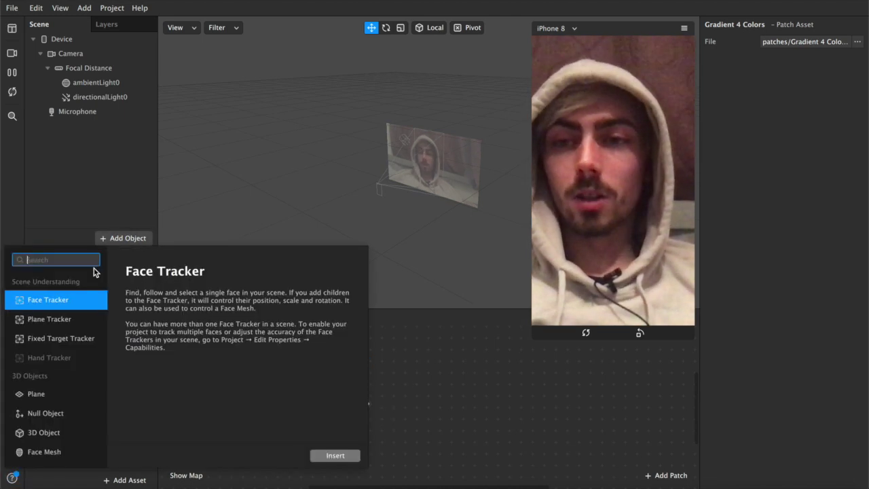
scroll(81, 347, "down", 1)
scroll(66, 379, "down", 1)
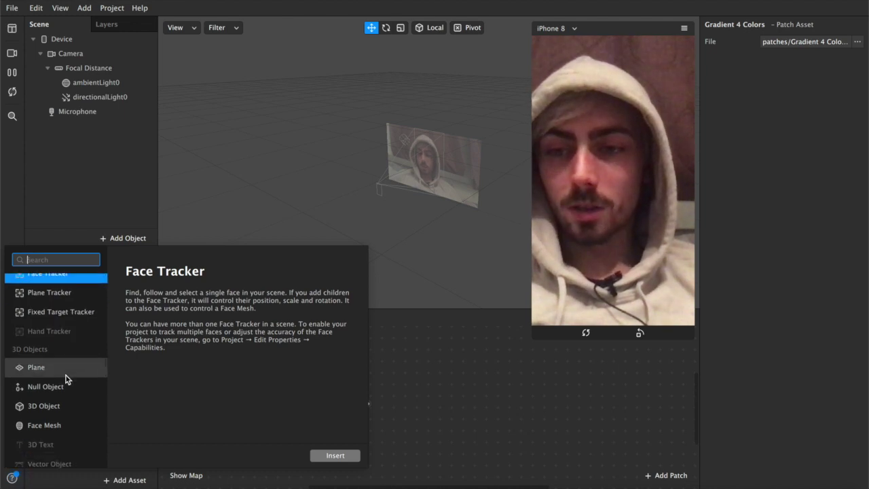
scroll(66, 375, "down", 2)
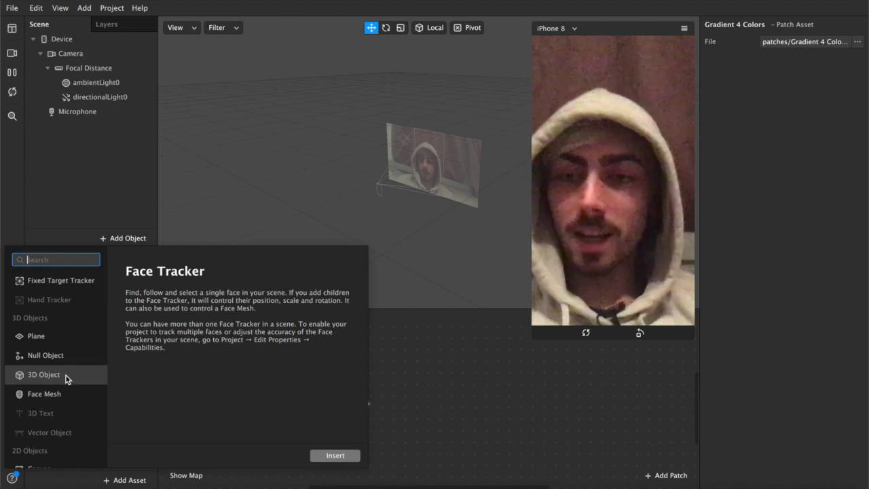
scroll(66, 376, "down", 1)
scroll(66, 375, "down", 5)
left_click(19, 401)
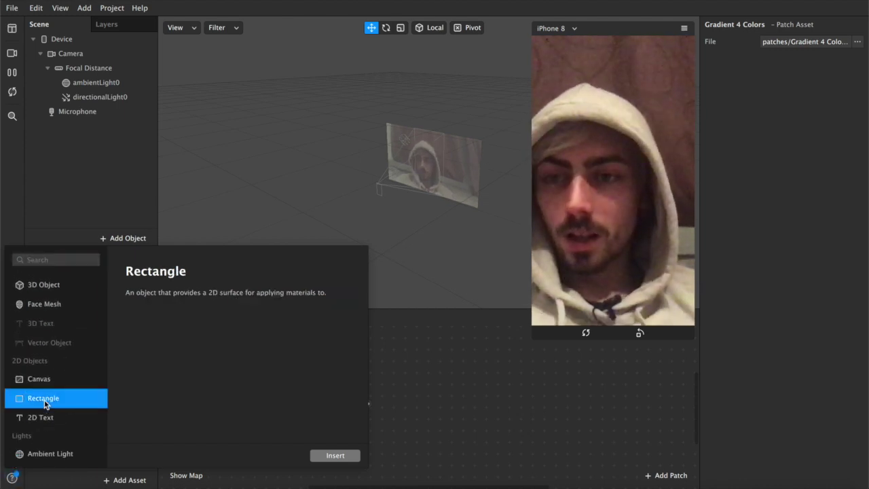
key("Escape")
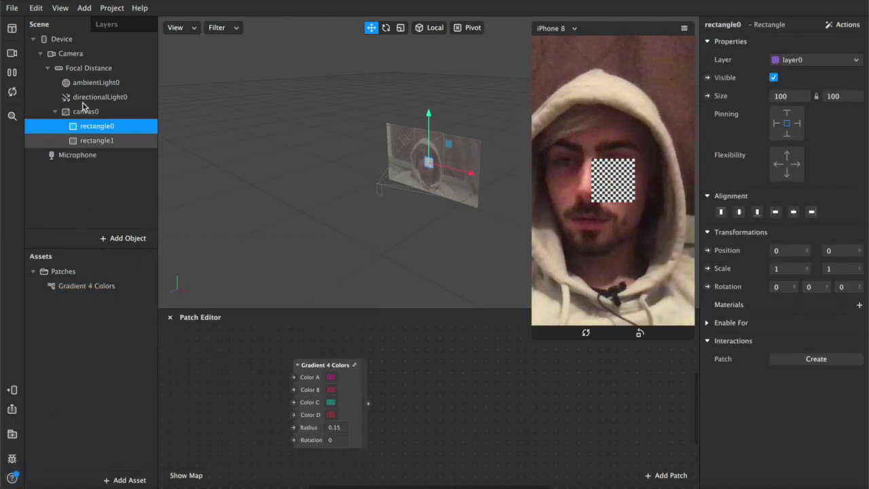
Step: Rename the first rectangle as foreground and the second as background
double_click(101, 131)
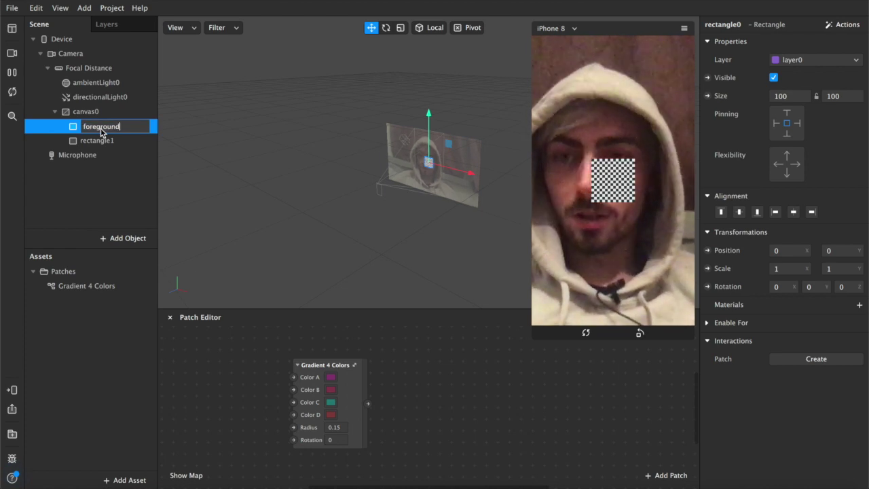
double_click(103, 142)
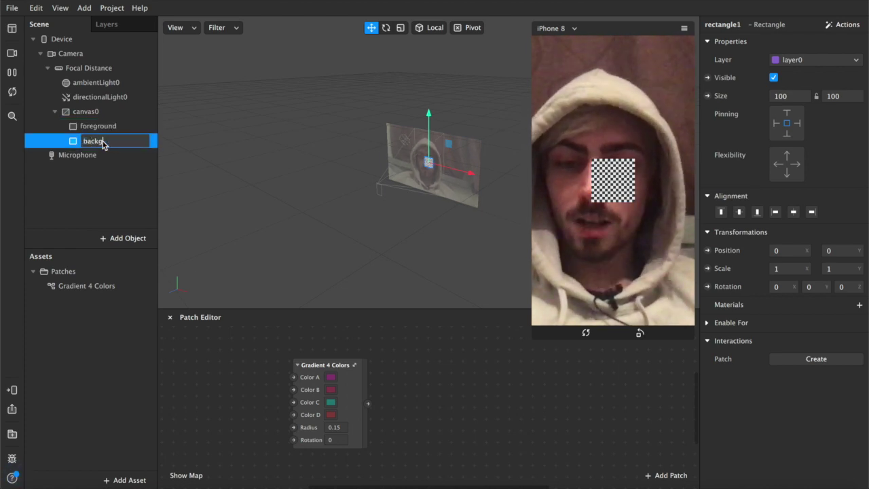
key("Return")
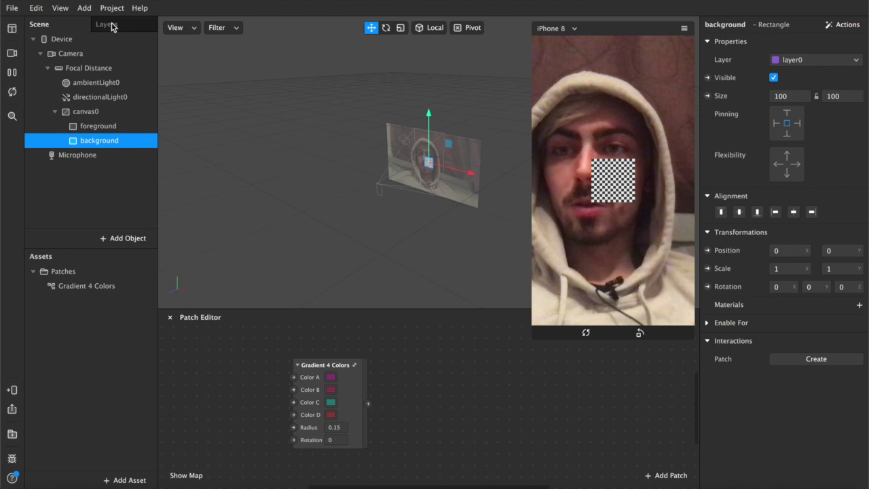
Step: Rename the existing layer as foreground and add a second layer named background
left_click(106, 25)
double_click(66, 39)
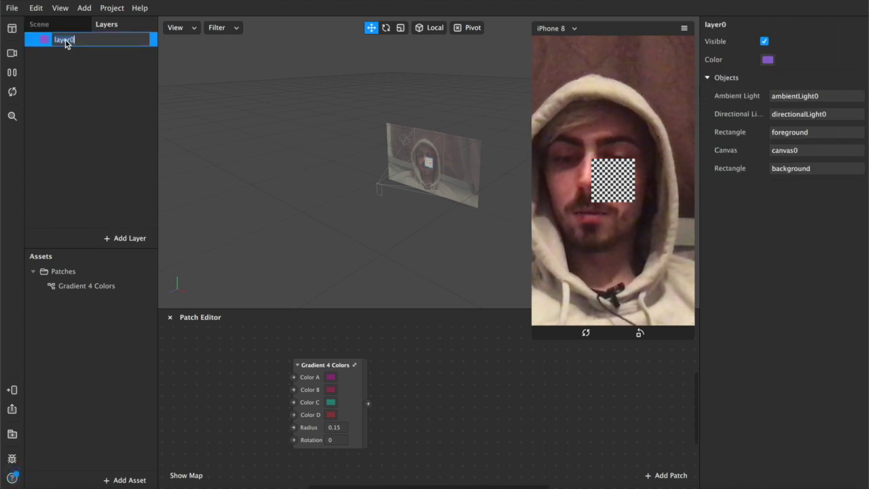
key("Return")
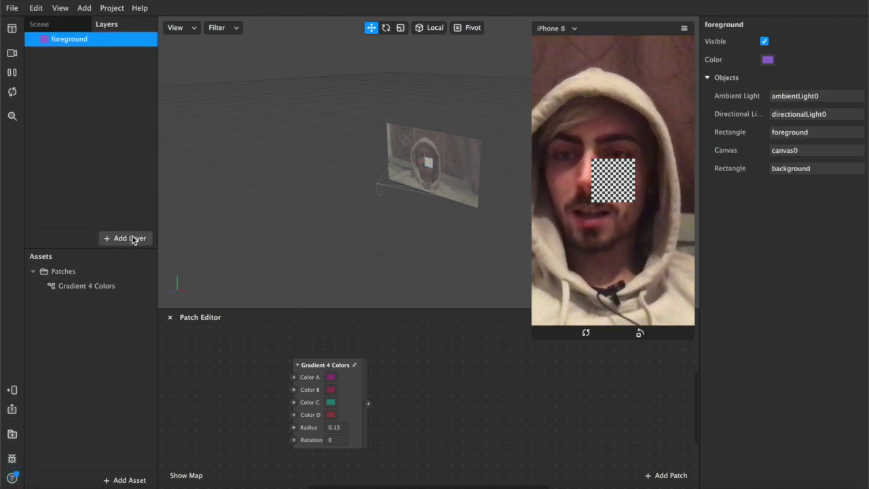
left_click(129, 238)
double_click(61, 53)
type("backgro")
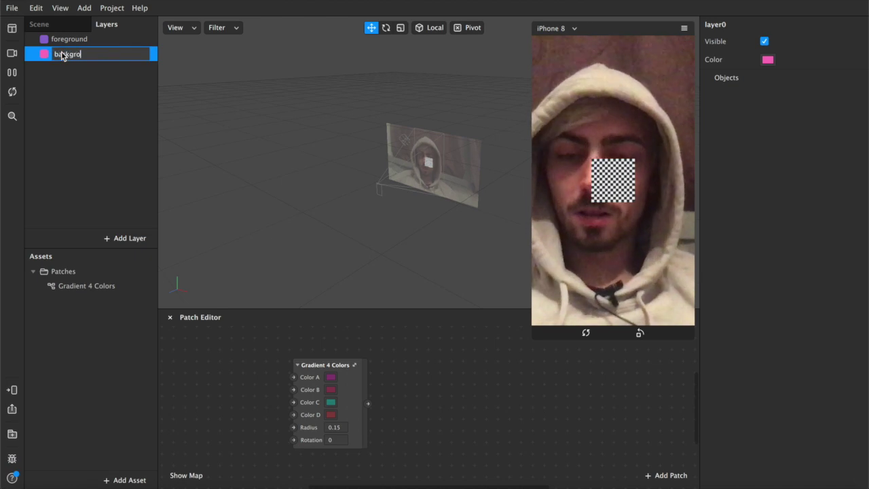
type("und")
key("Return")
Step: Assign the background rectangle in the scene to the background layer
left_click(68, 23)
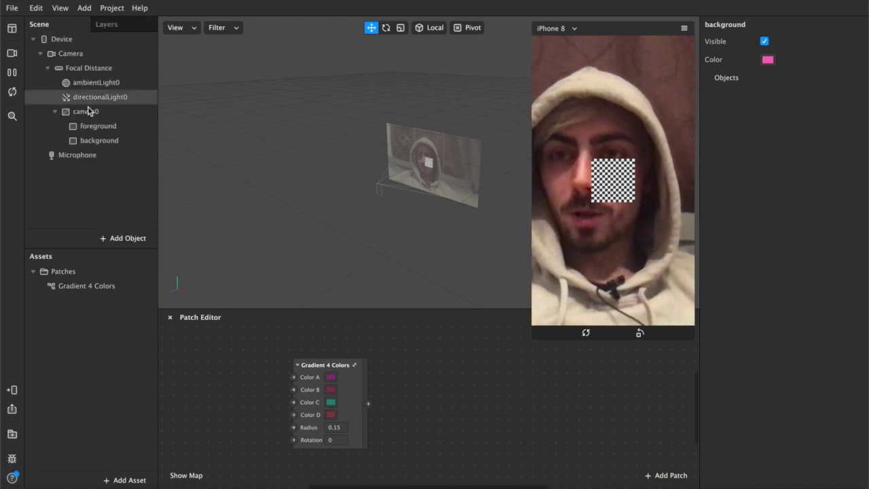
left_click(108, 142)
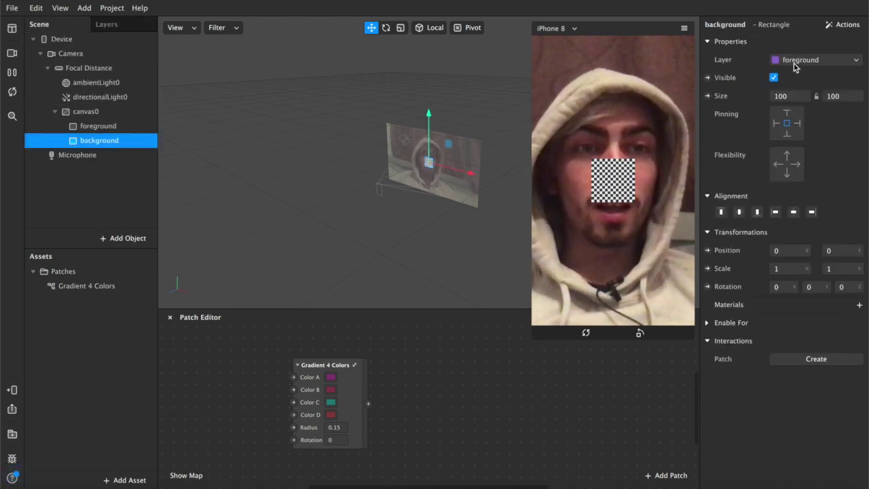
left_click(796, 65)
left_click(792, 89)
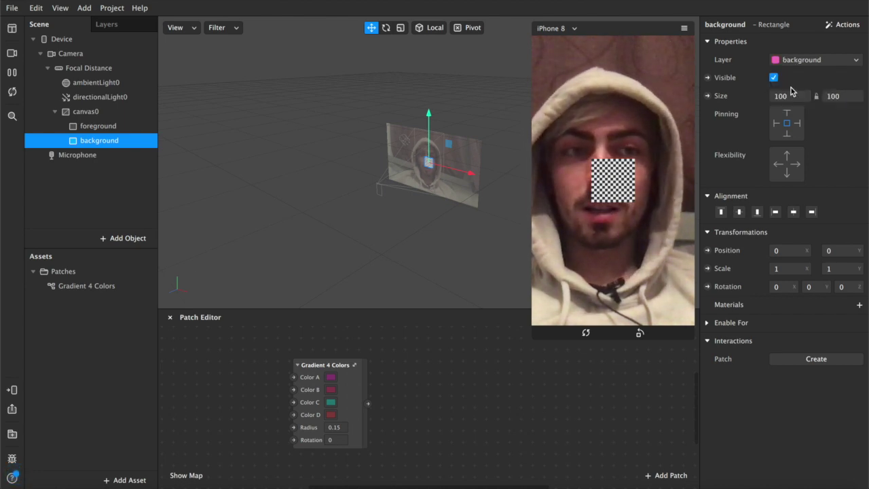
Step: Make both the foreground and background rectangles fill the full width and height of the canvas
left_click(87, 127, "shift")
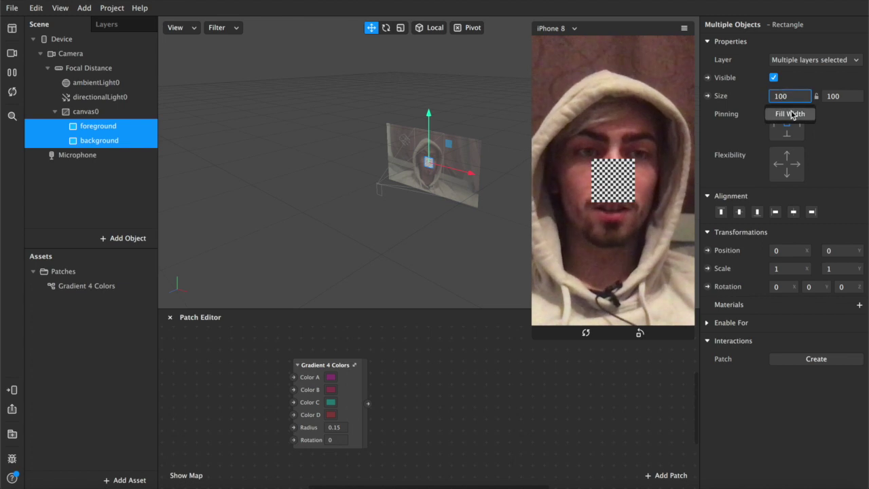
left_click(790, 114)
left_click(841, 113)
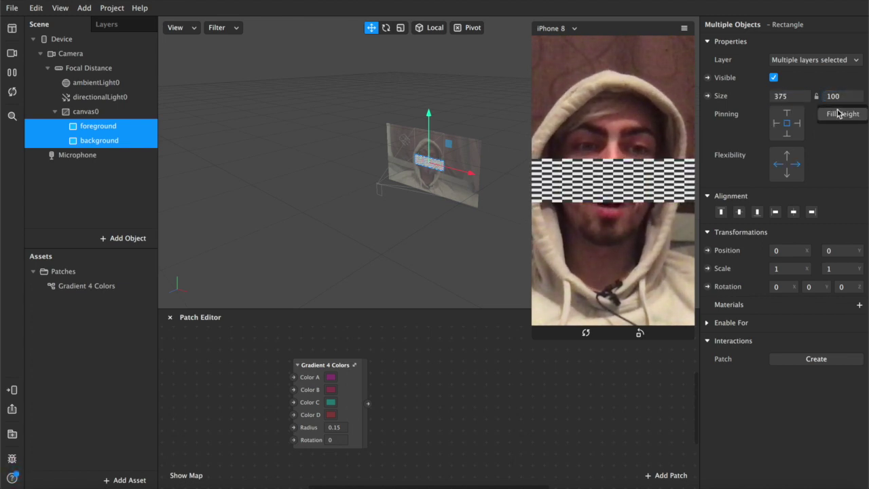
Step: Create a new material for the foreground rectangle and rename the material as foreground
double_click(102, 126)
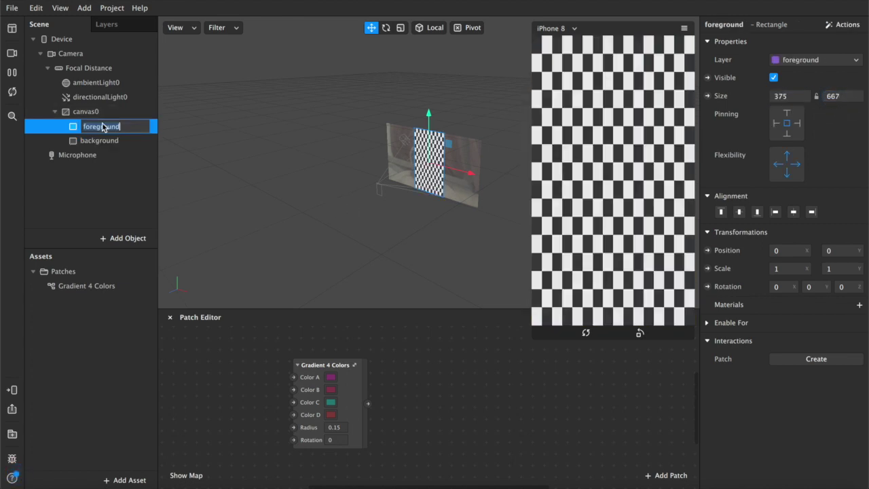
left_click(858, 306)
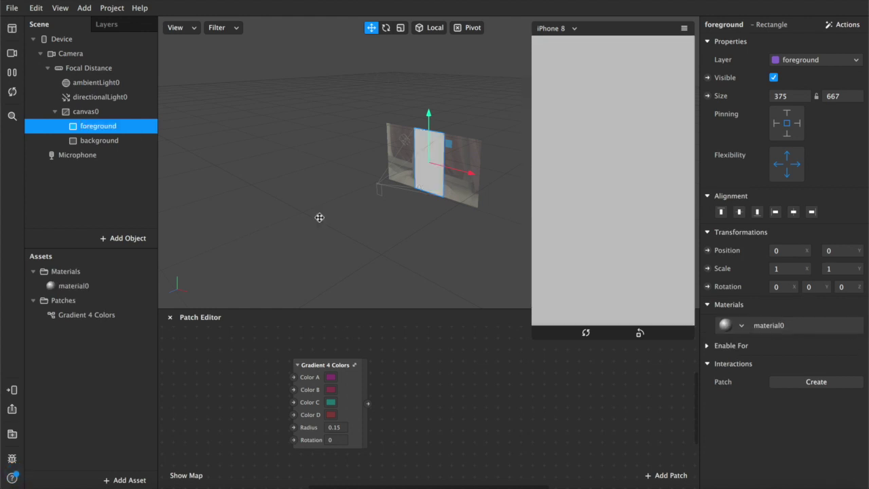
double_click(71, 286)
type("foregrou")
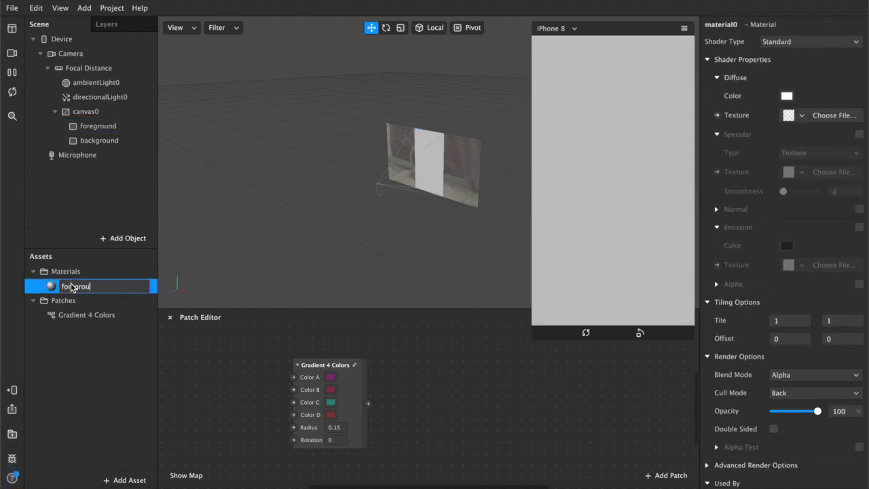
type("nd")
key("Return")
Step: Create a separate new material for the background rectangle and rename the material as background
left_click(97, 141)
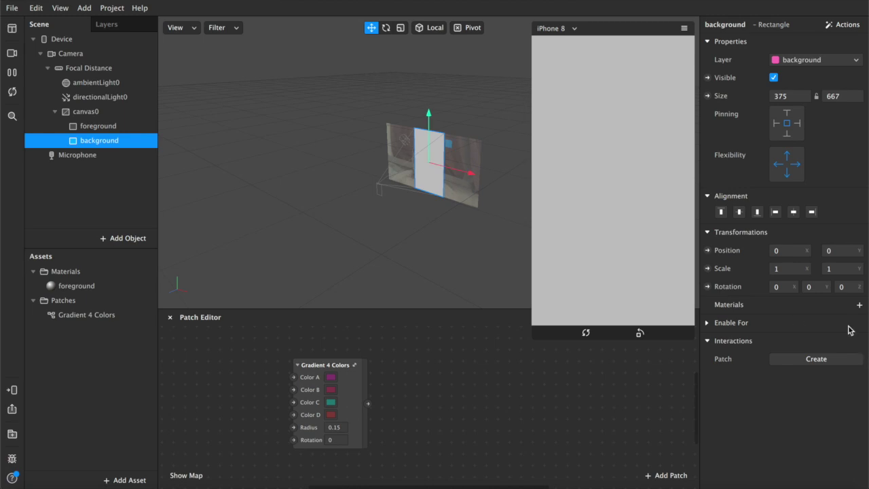
left_click(861, 306)
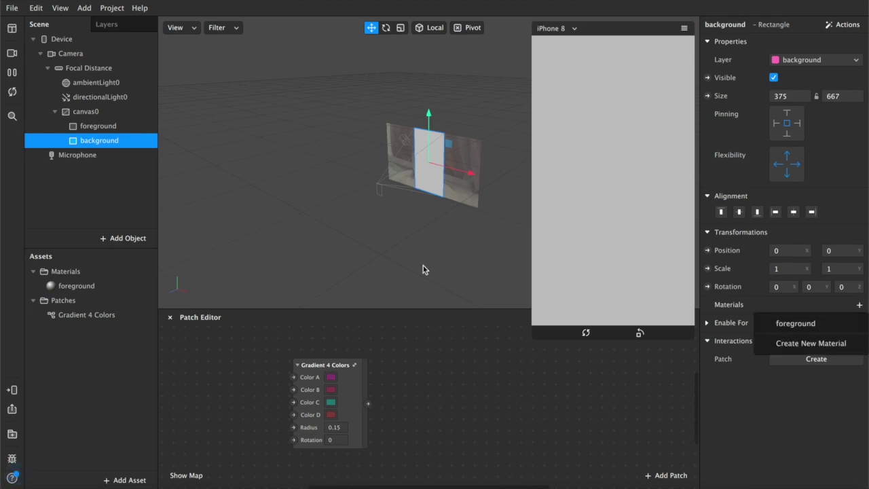
left_click(819, 343)
double_click(73, 301)
type("background")
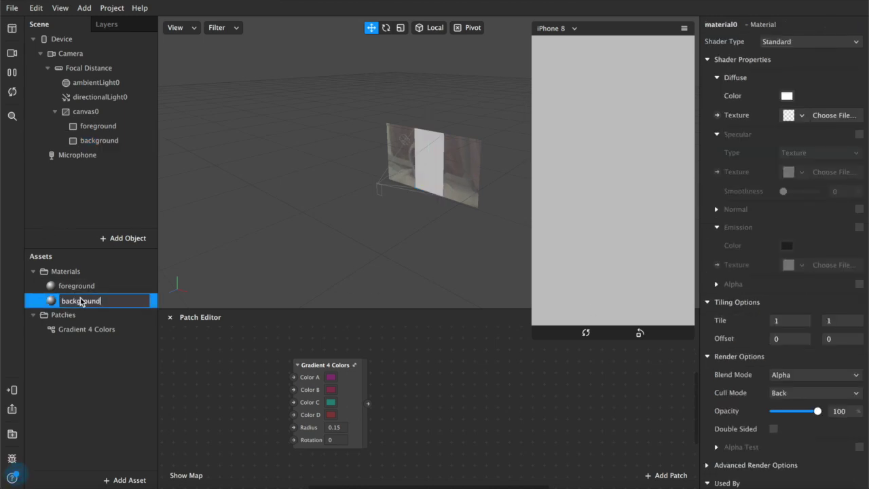
key("Return")
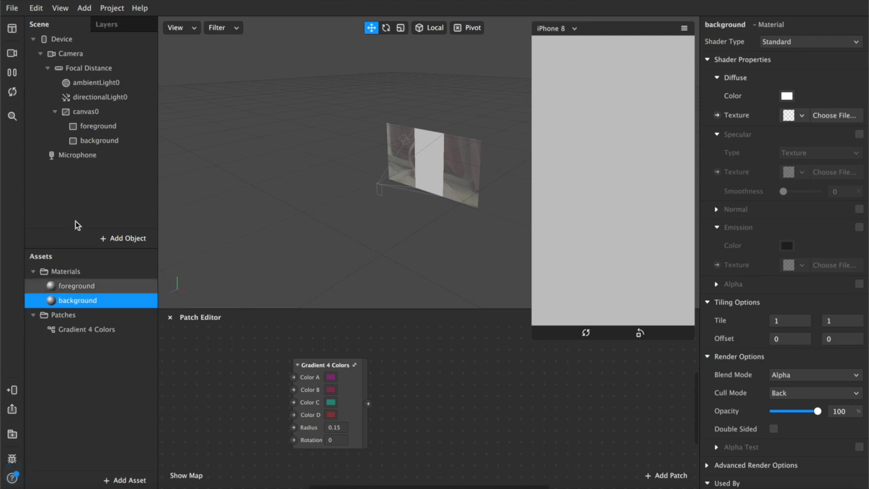
Step: Add person segmentation and texture extraction to the camera
left_click(71, 58)
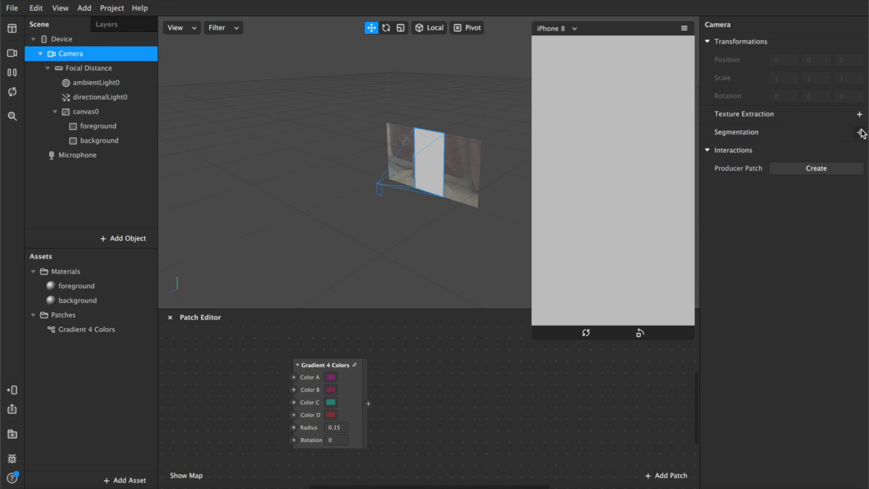
left_click(860, 132)
left_click(860, 114)
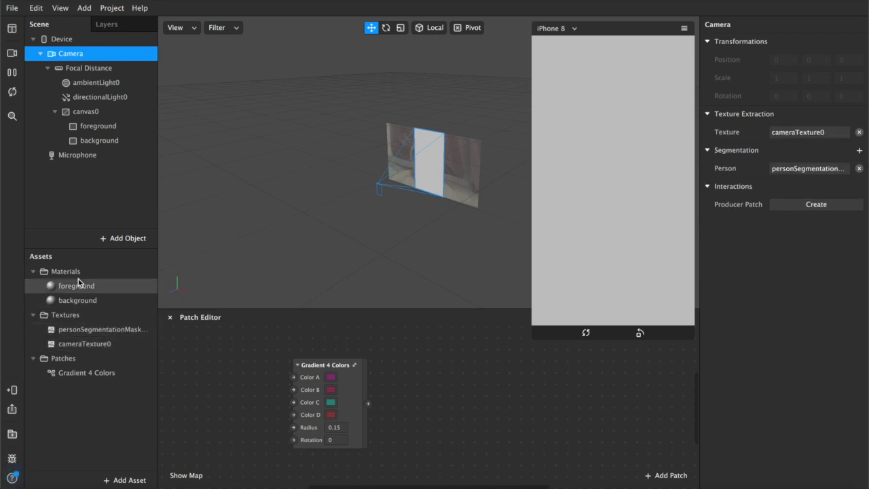
Step: Give the foreground material cameraTexture0 as diffuse texture and enable its alpha with personSegmentationMaskTexture0
left_click(76, 289)
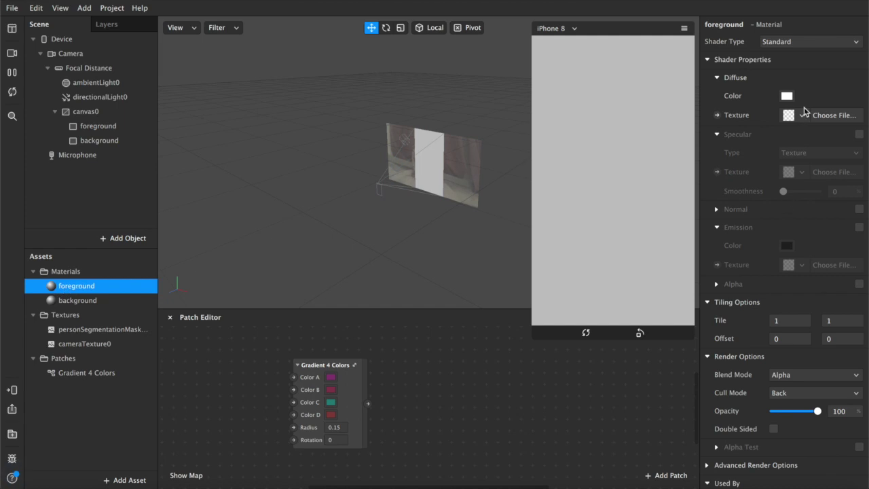
left_click(799, 117)
left_click(757, 156)
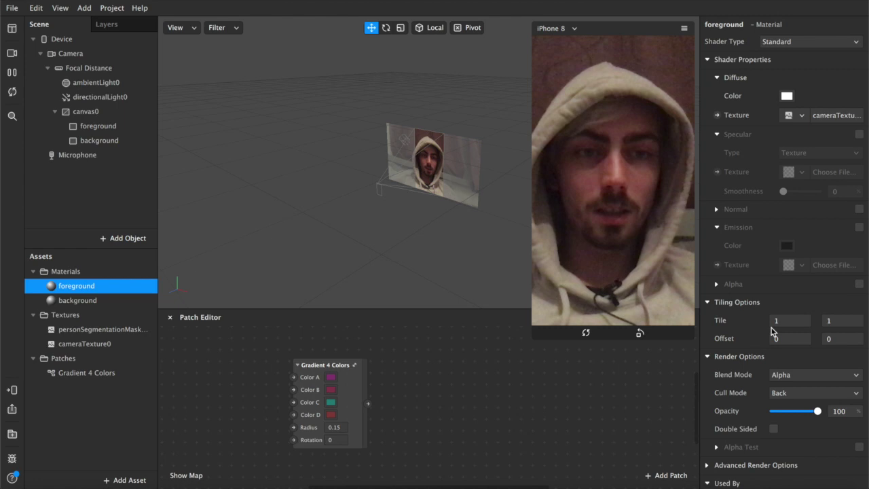
left_click(860, 285)
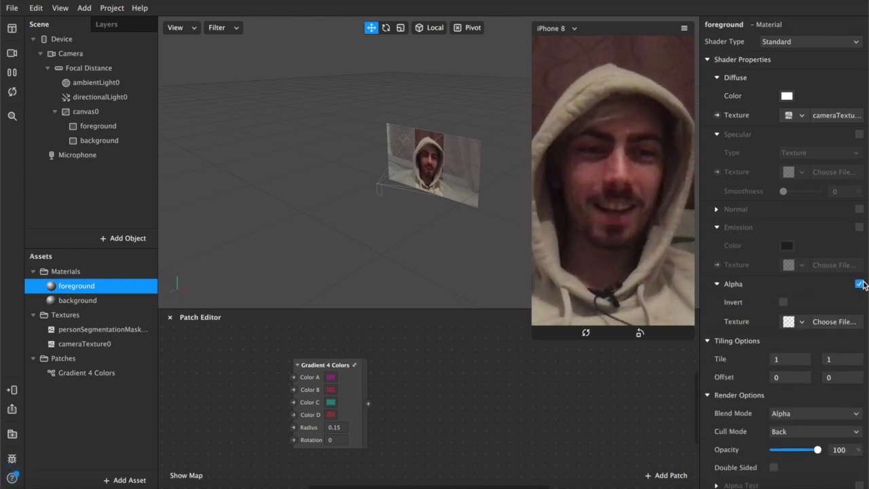
left_click(795, 322)
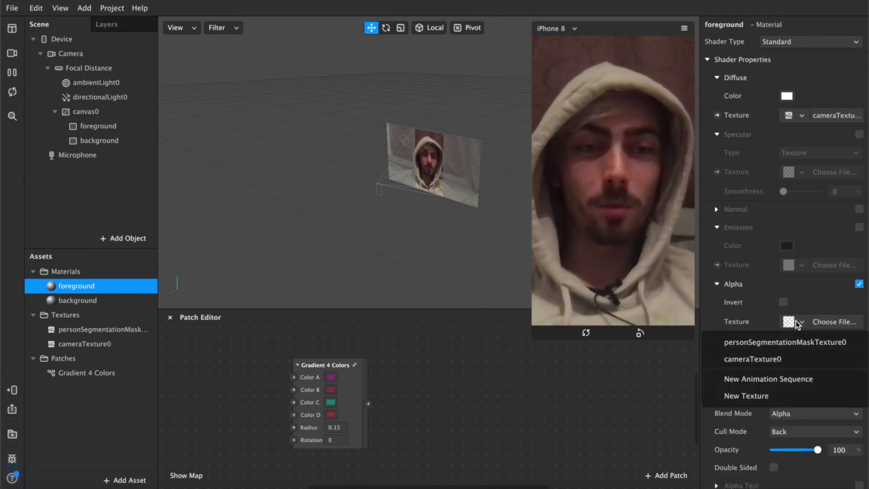
left_click(770, 344)
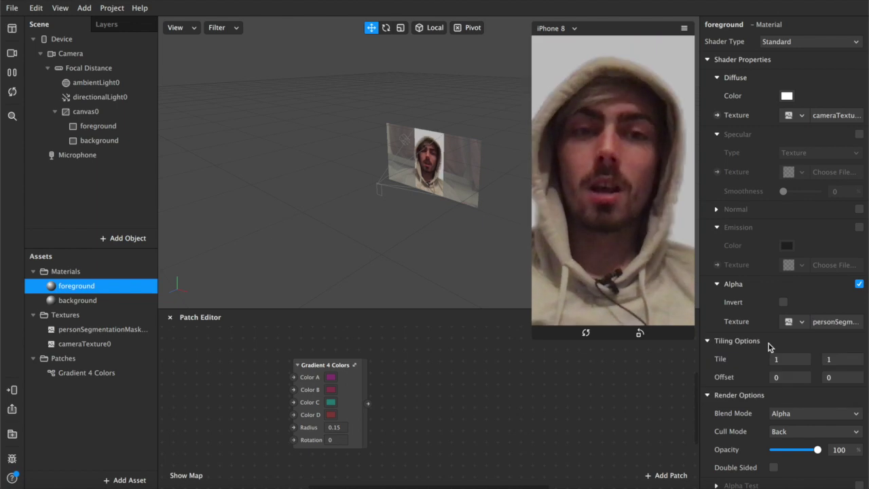
Step: Set the person segmentation mask texture's mask size to 2.56 and its edge softness to 95%
left_click(93, 330)
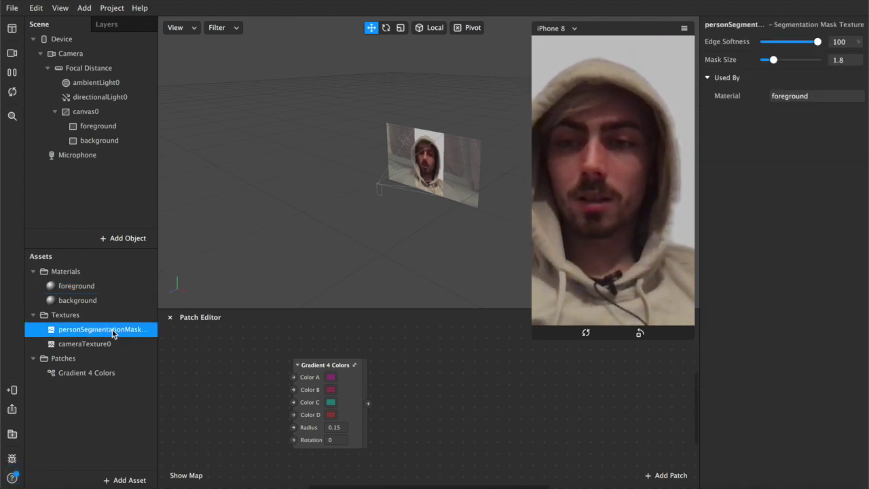
left_click(825, 59)
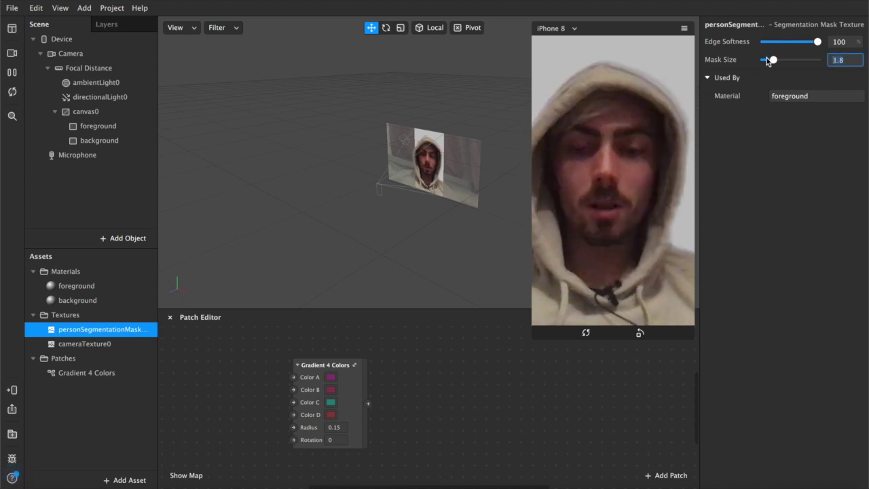
type("2.56")
key("Return")
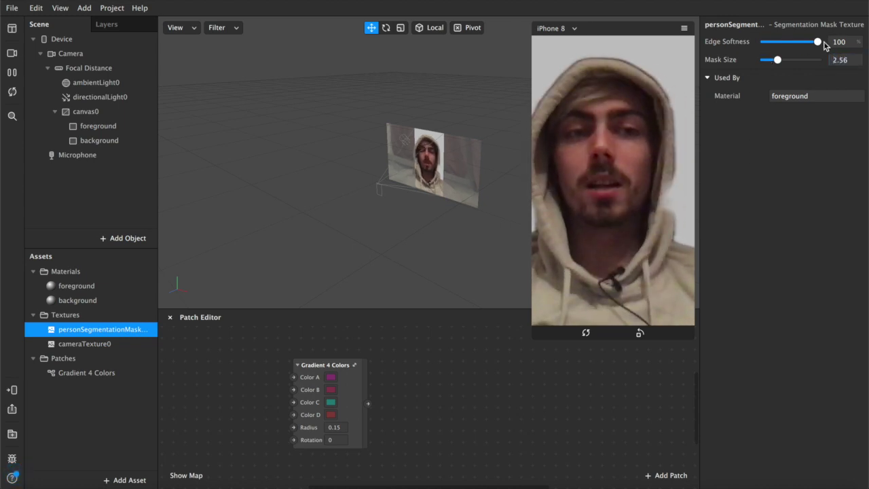
left_click(826, 42)
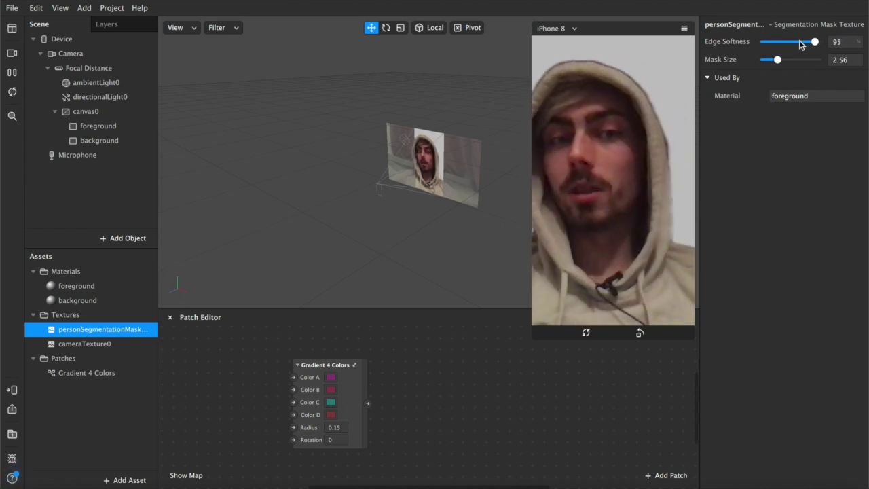
Step: Create a patch for the background material's diffuse texture and connect the Gradient 4 Colors output to it
left_click(80, 288)
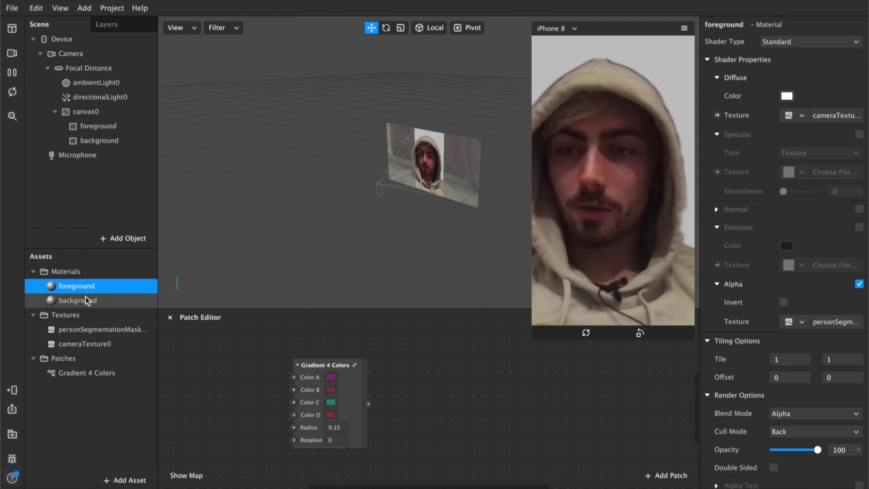
left_click(86, 305)
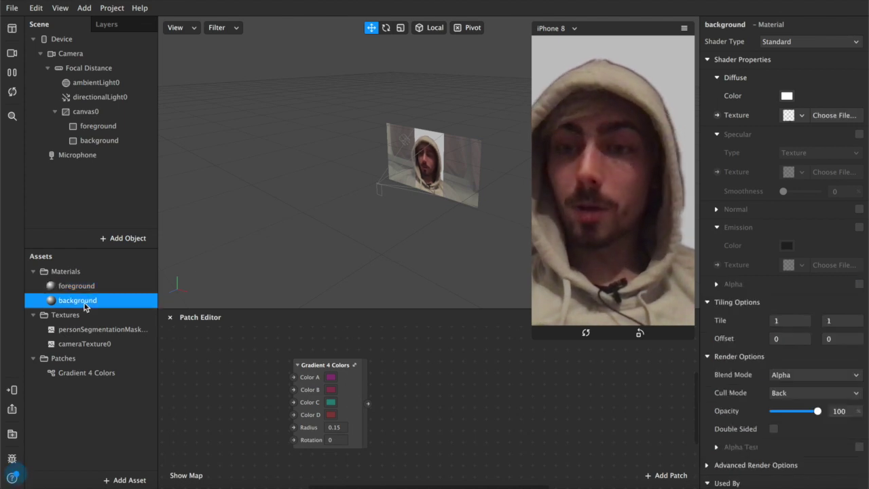
left_click(717, 116)
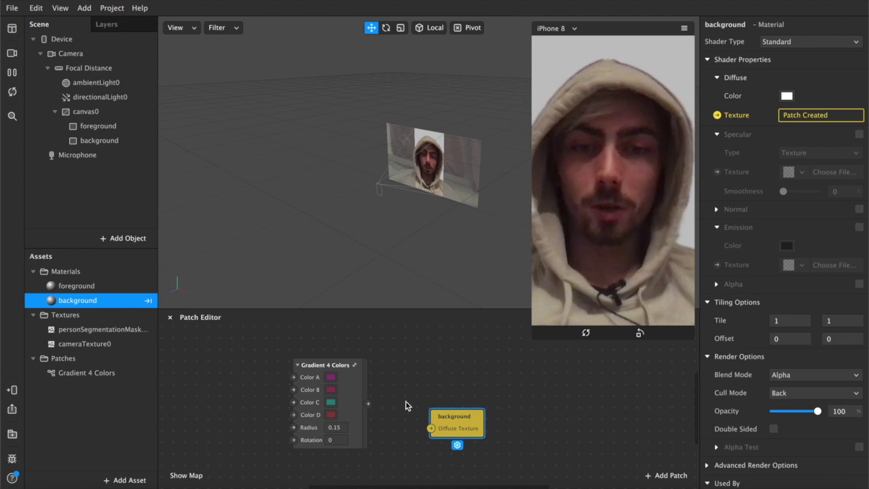
left_click_drag(456, 419, 416, 392)
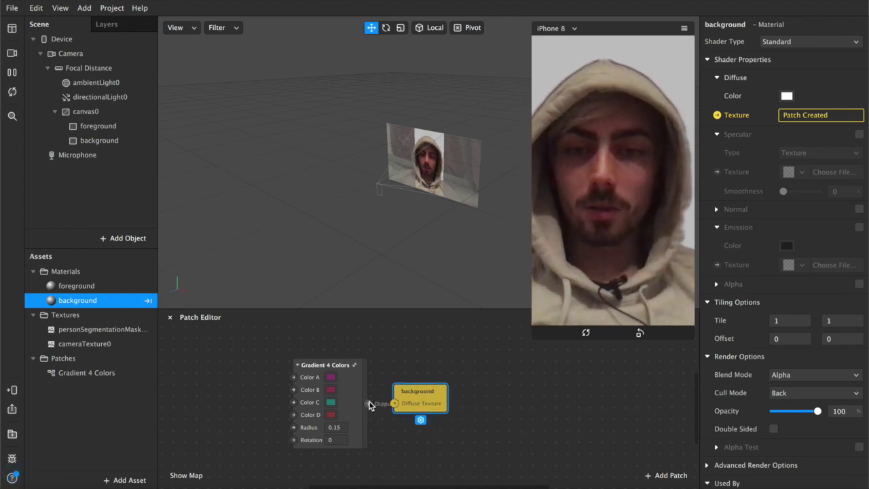
left_click_drag(368, 404, 395, 404)
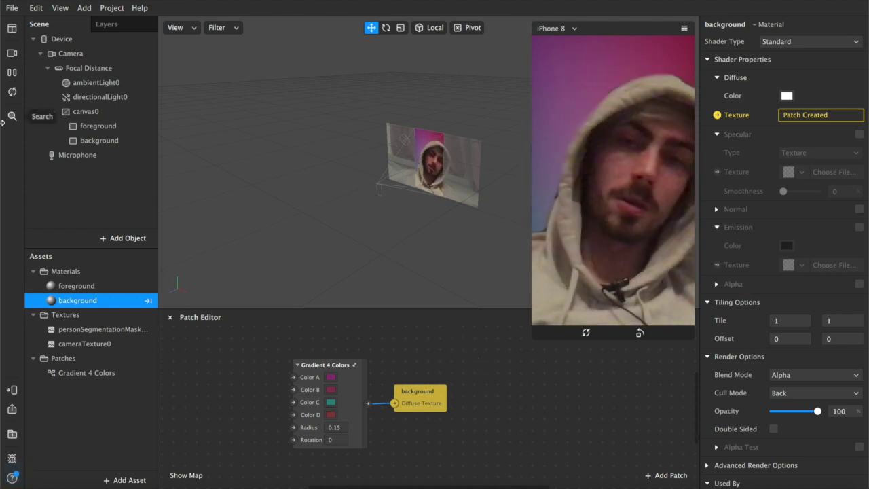
Step: Hide the foreground rectangle so that only the gradient background is previewed
double_click(98, 126)
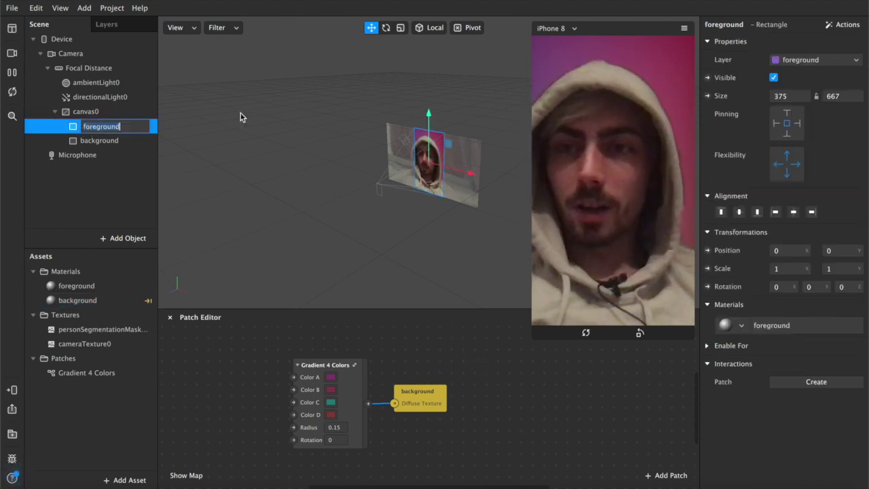
left_click(774, 79)
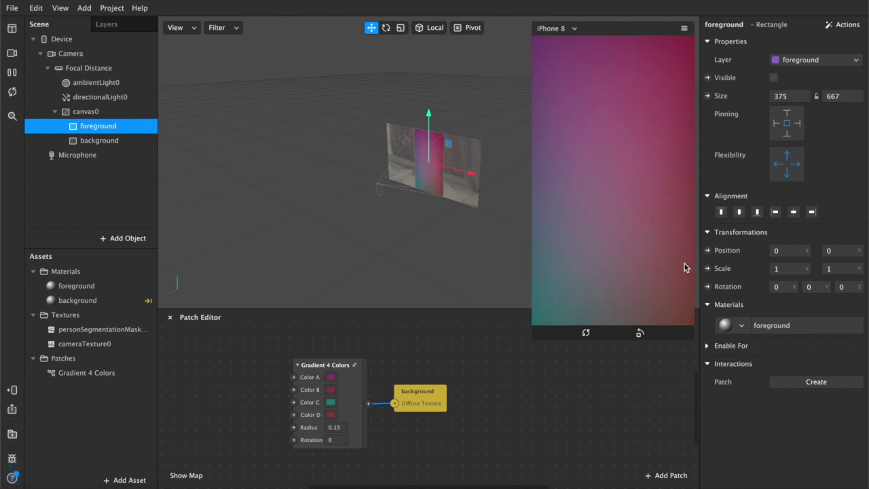
Step: Set the Gradient 4 Colors patch's Color A to red and Color B to Blueberry blue
left_click(331, 378)
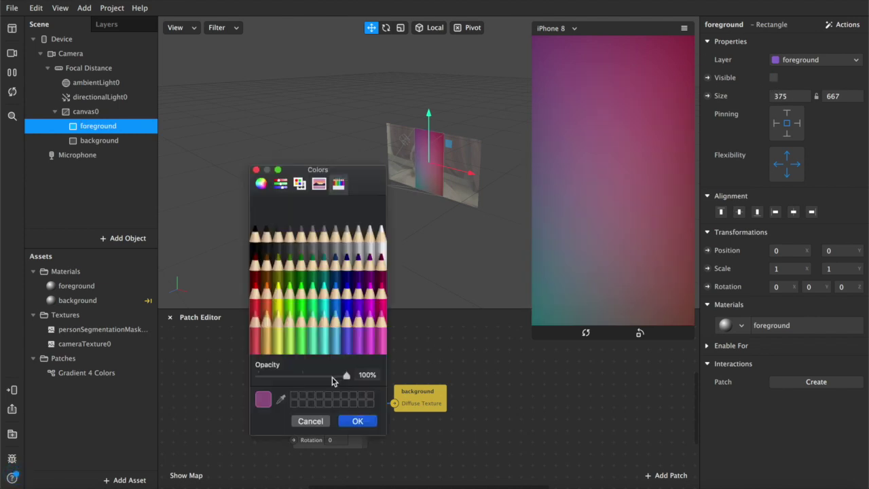
left_click(271, 303)
left_click(360, 422)
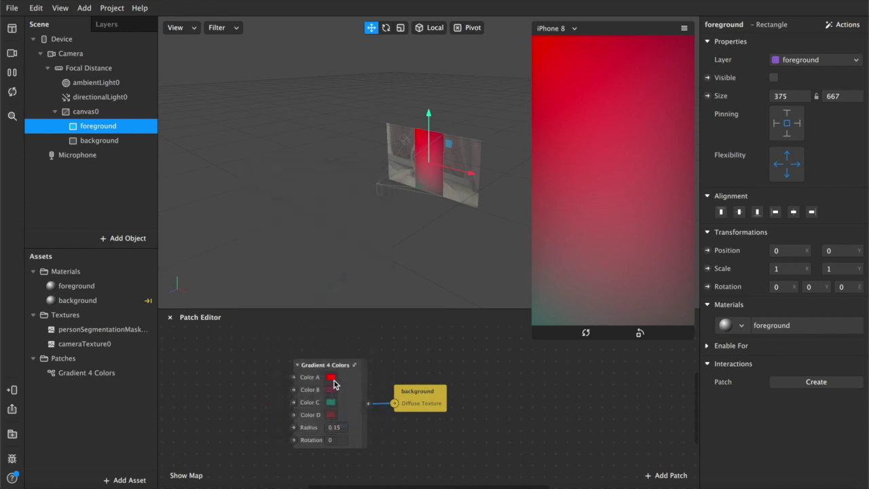
left_click(331, 390)
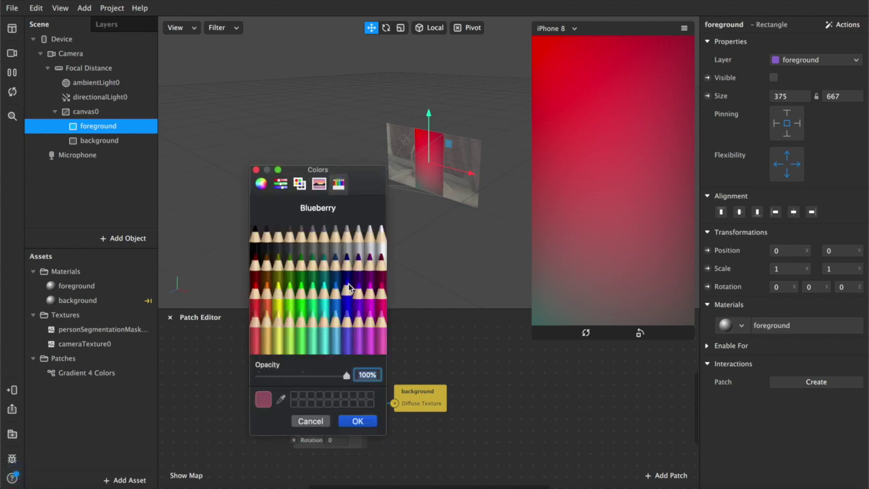
left_click(345, 301)
left_click(356, 421)
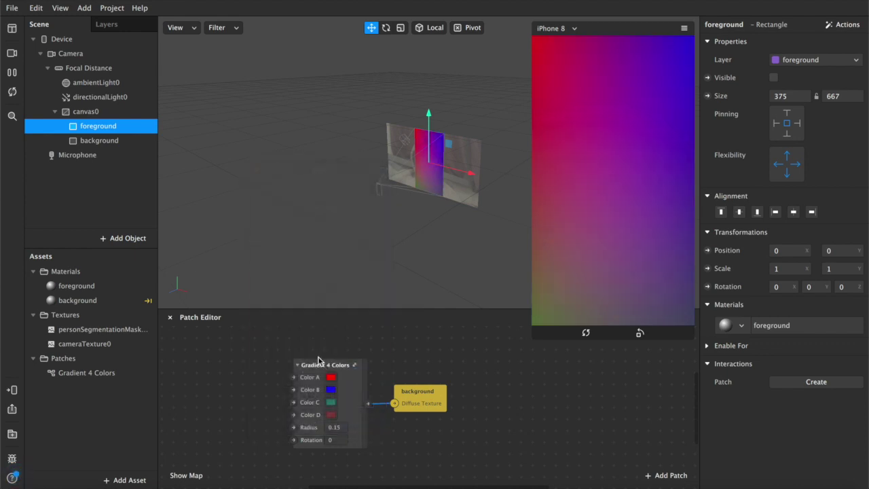
Step: Set the gradient patch's Color C to Spring green and Color D to Tangerine orange
left_click(331, 403)
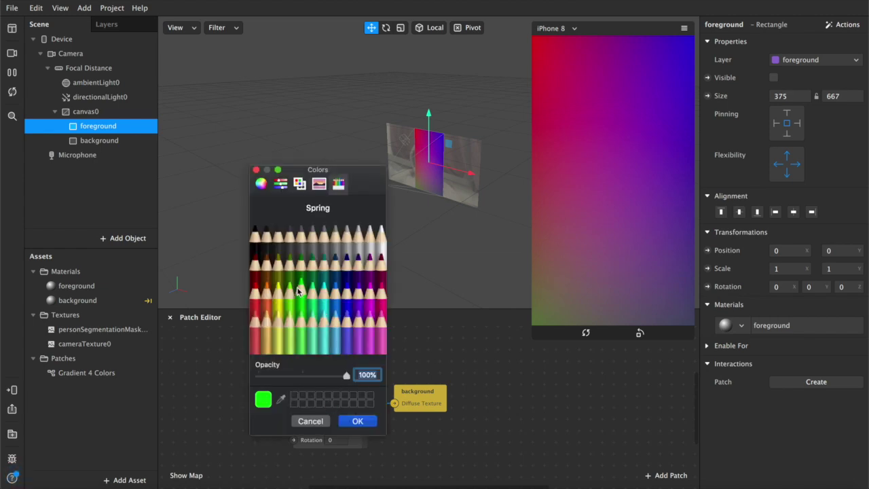
left_click(356, 421)
left_click(330, 415)
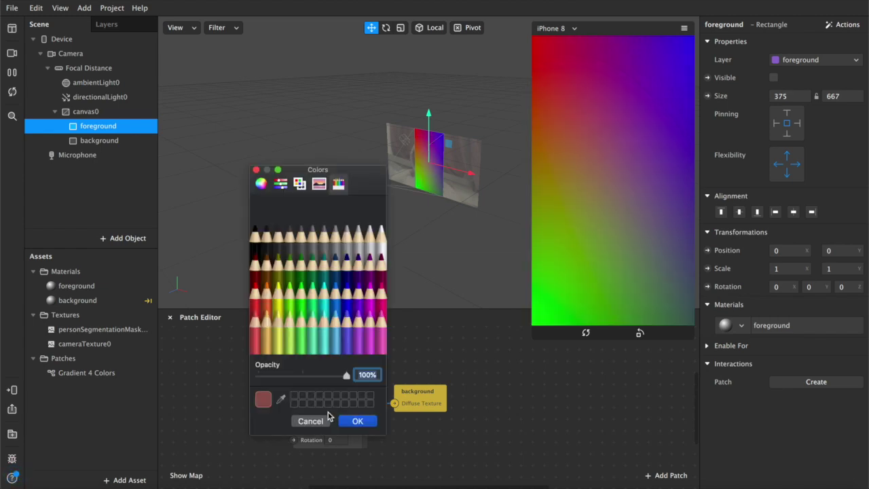
left_click(269, 302)
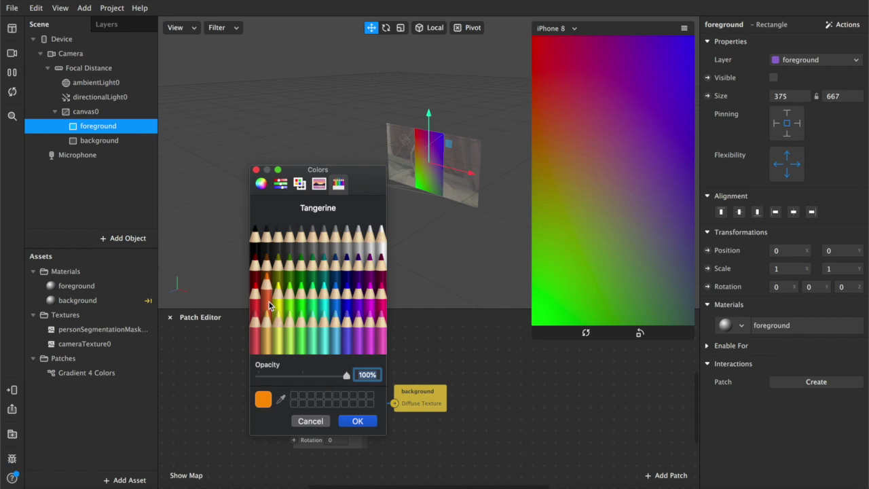
left_click(357, 421)
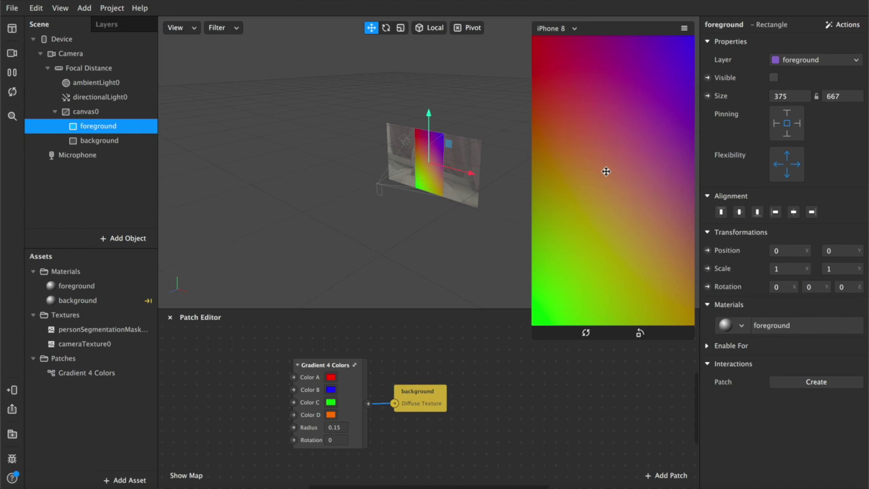
Step: Change the Radius value of the Gradient 4 Colors patch
left_click(342, 427)
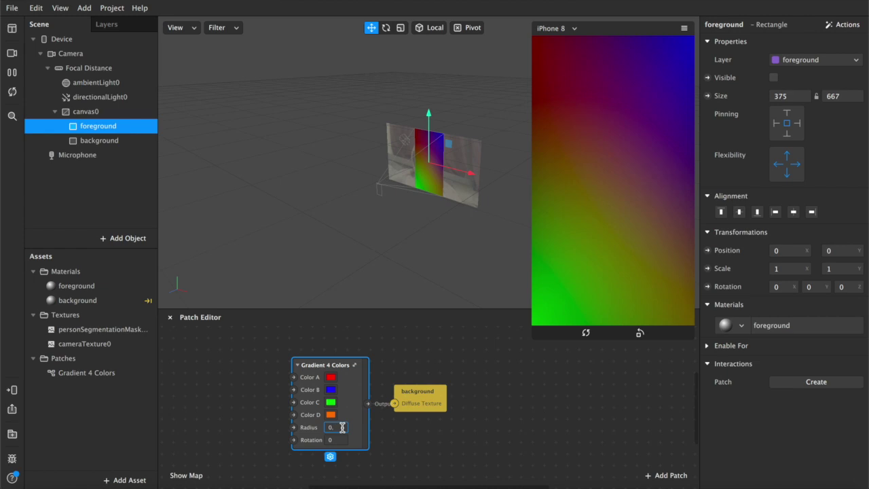
key("BackSpace")
key("Return")
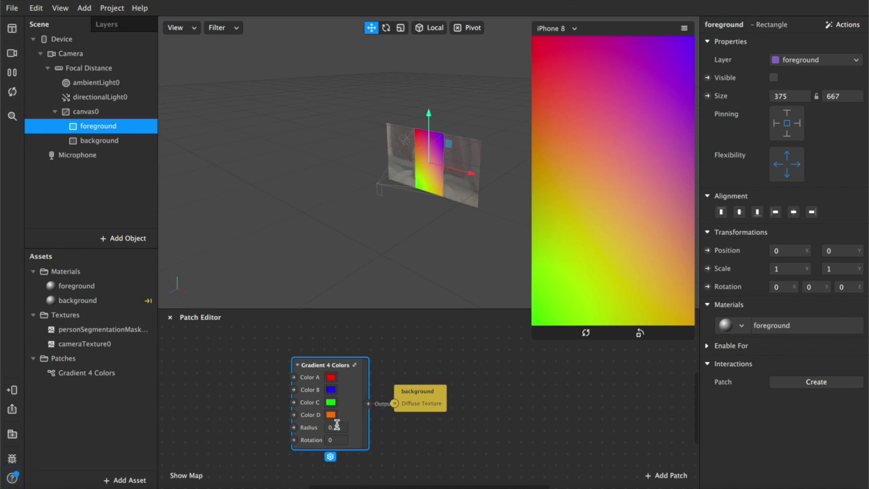
Step: Try a Radius of 1 on the background's Gradient 4 Colors patch, and set it back to 0.25
left_click(336, 427)
type("1")
key("Return")
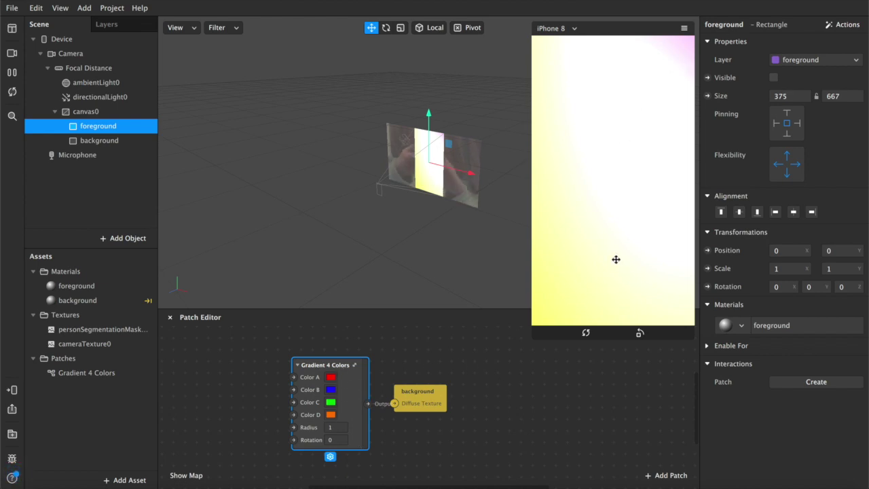
left_click(338, 432)
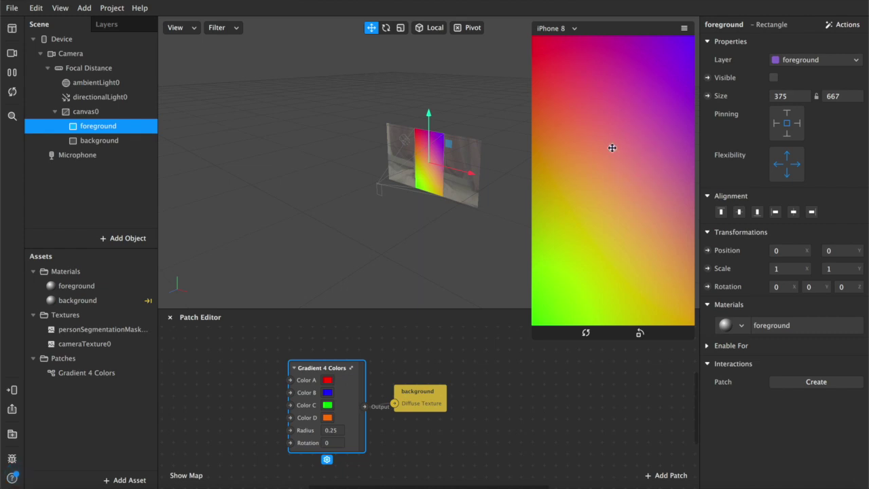
Step: Try Rotation values of 45, 90 and -45 on the Gradient 4 Colors patch, and return it to 0
left_click(333, 442)
key("BackSpace")
type("45")
key("Return")
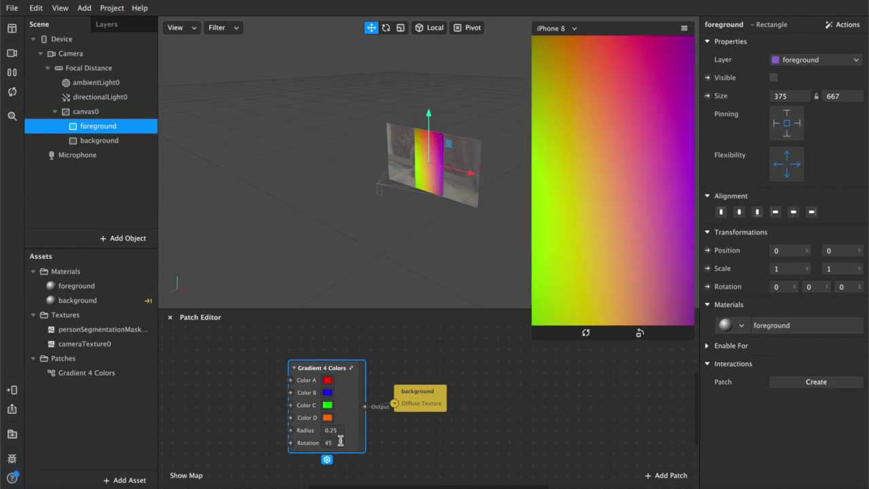
left_click(340, 441)
type("90")
key("Return")
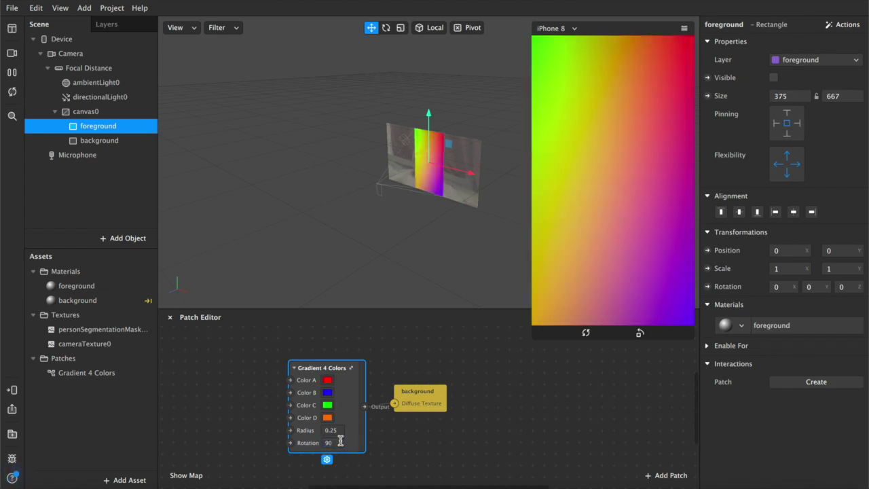
left_click(340, 441)
key("Return")
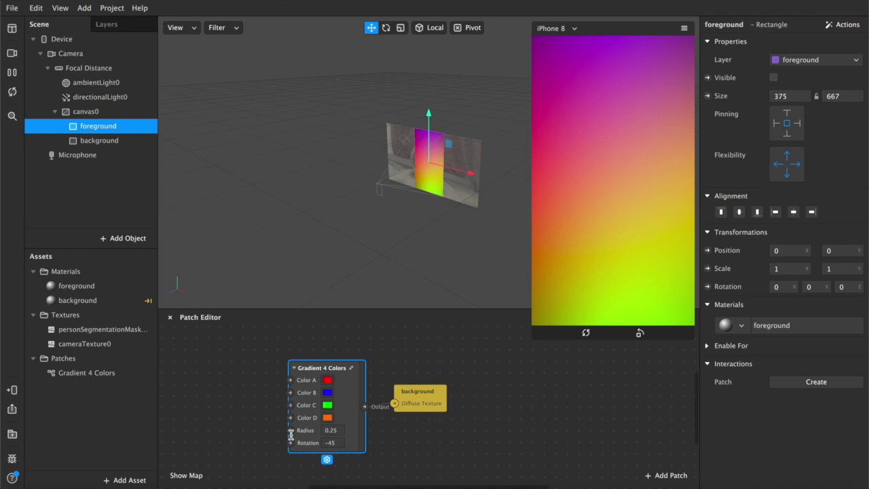
left_click(291, 437)
key("Return")
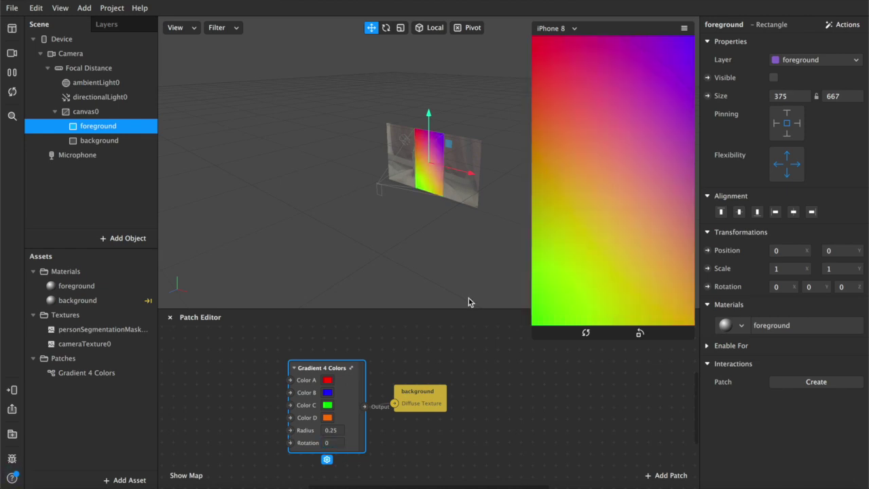
Step: Show the foreground rectangle again and create a patch for the foreground material's diffuse texture below the background patch
left_click(773, 77)
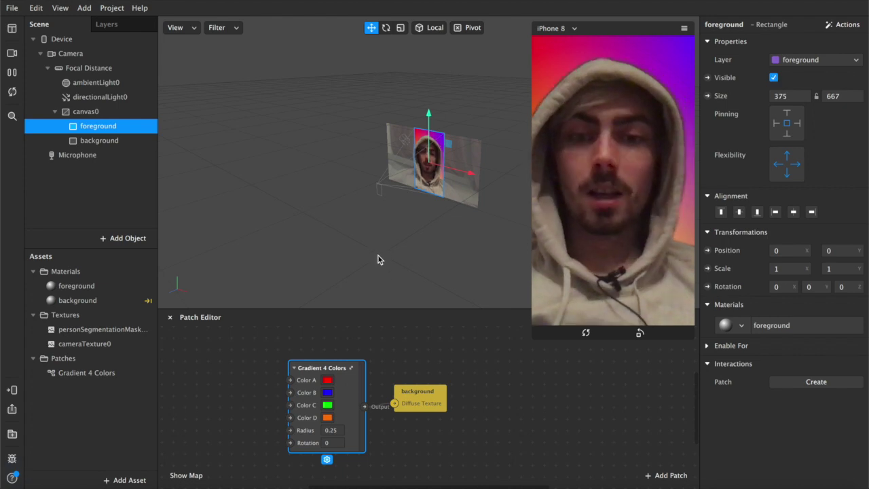
left_click(67, 291)
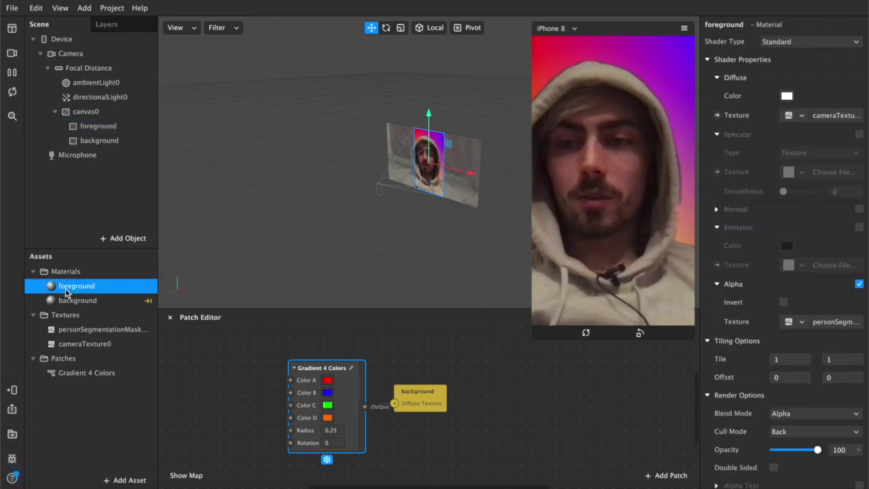
left_click(717, 116)
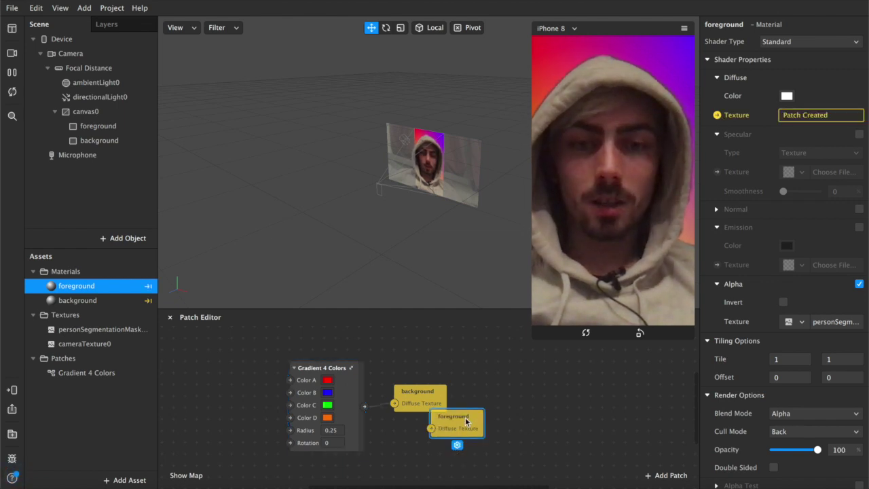
left_click_drag(466, 422, 394, 440)
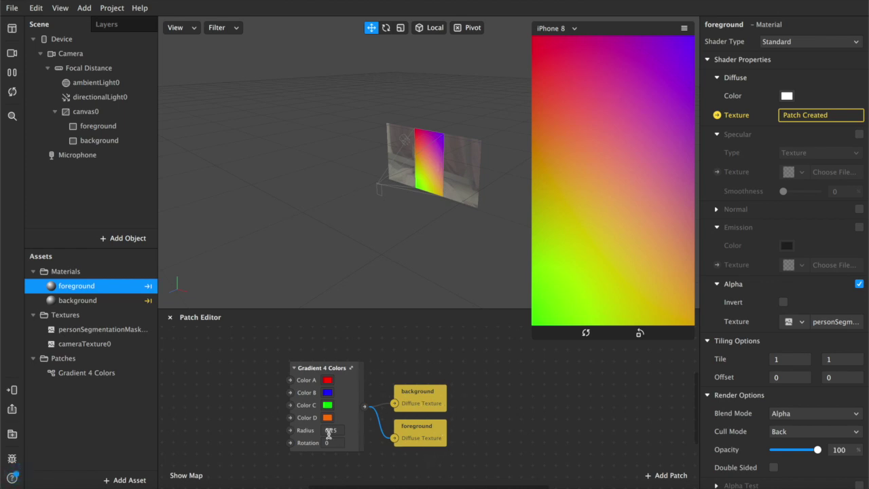
Step: Delete the connection between the gradient and the foreground patch, and move the foreground patch to free space beyond the background patch
left_click(382, 430)
key("Delete")
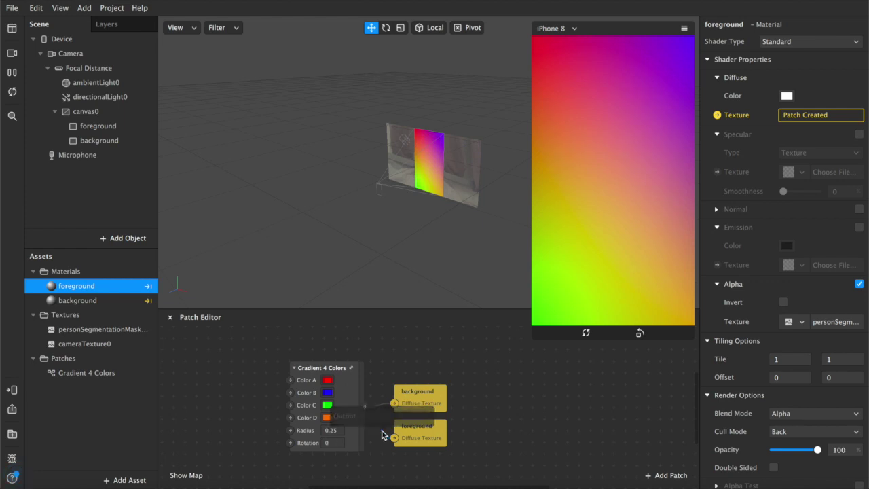
left_click_drag(411, 425, 508, 404)
left_click_drag(601, 402, 594, 394)
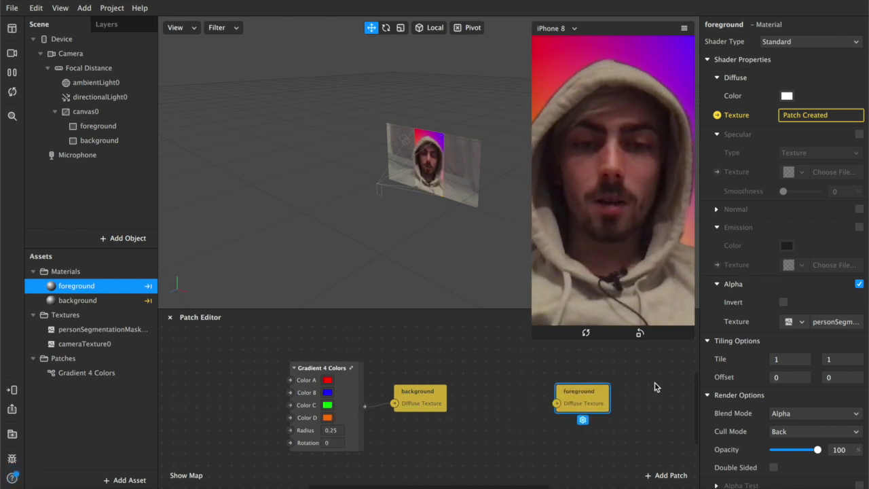
Step: Add a second Gradient 4 Colors patch and connect its output to the foreground patch's Diffuse Texture
left_click(76, 378)
left_click_drag(73, 379, 489, 361)
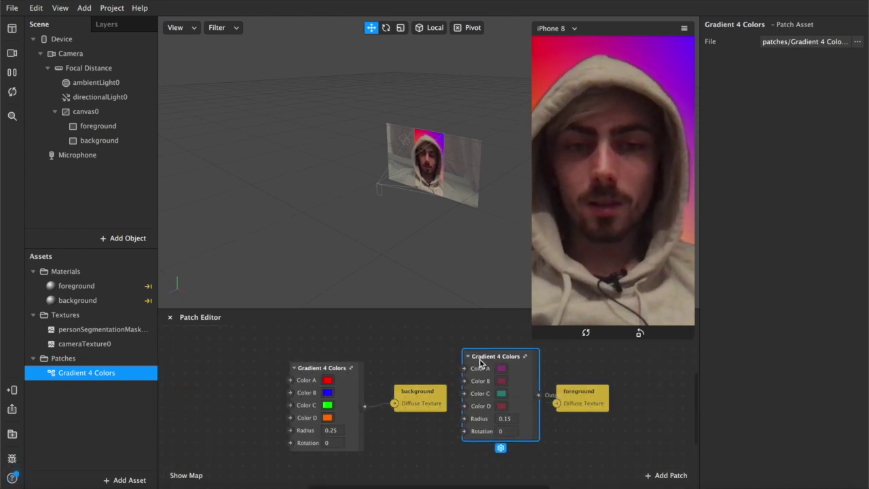
left_click(591, 397)
left_click_drag(538, 395, 569, 404)
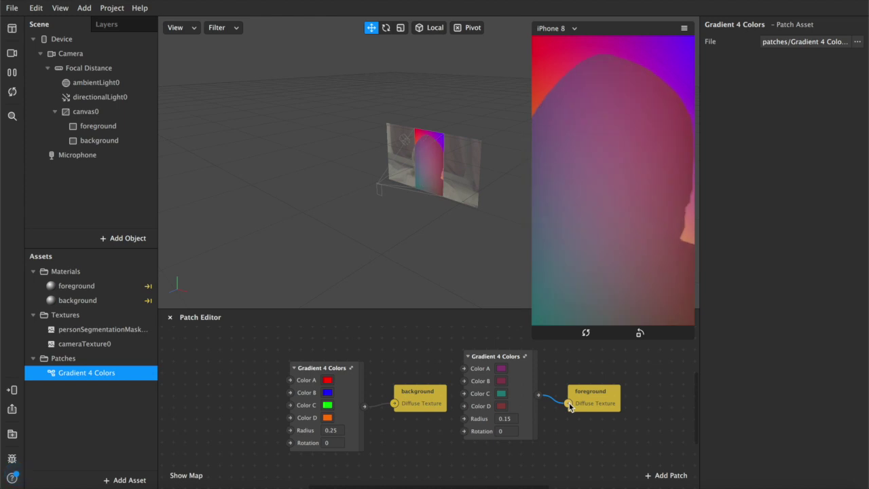
Step: Set the second gradient patch's Color A to Sea Foam and Color B to Turquoise
left_click(501, 368)
left_click(298, 331)
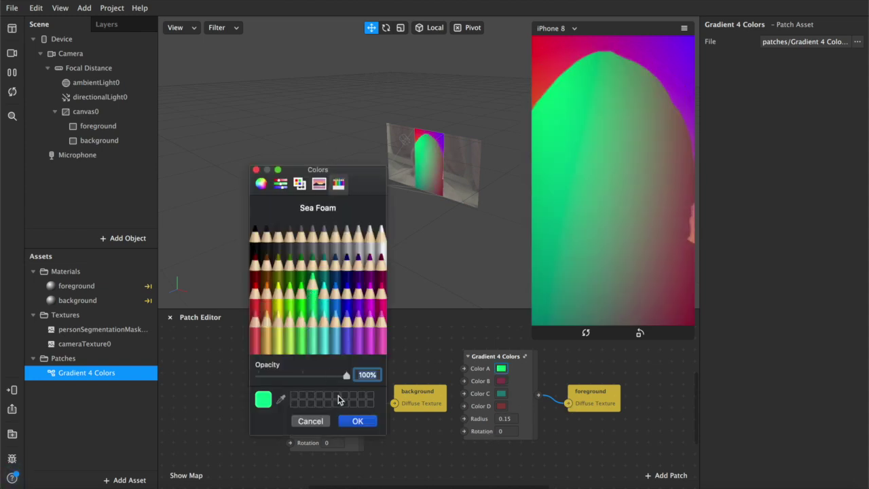
left_click(358, 421)
left_click(501, 381)
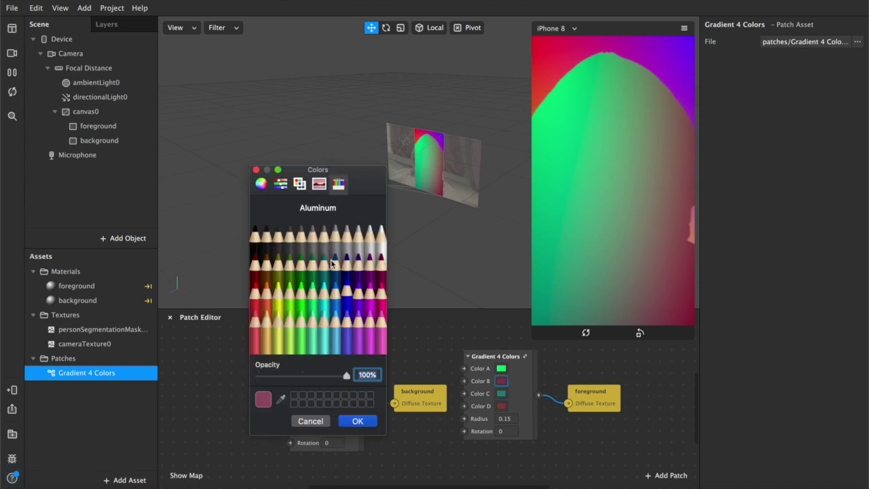
left_click(324, 289)
left_click(334, 319)
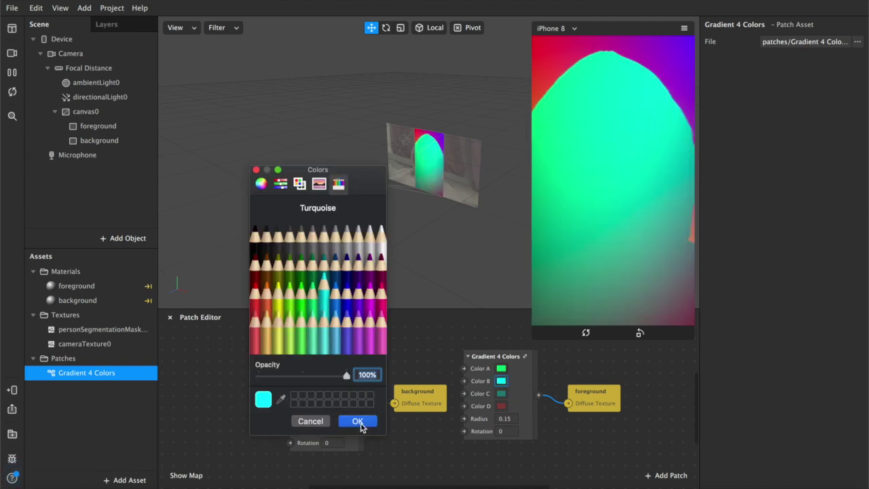
left_click(358, 421)
Step: Set the second gradient patch's Color C to yellow and Color D to Carnation pink
left_click(501, 394)
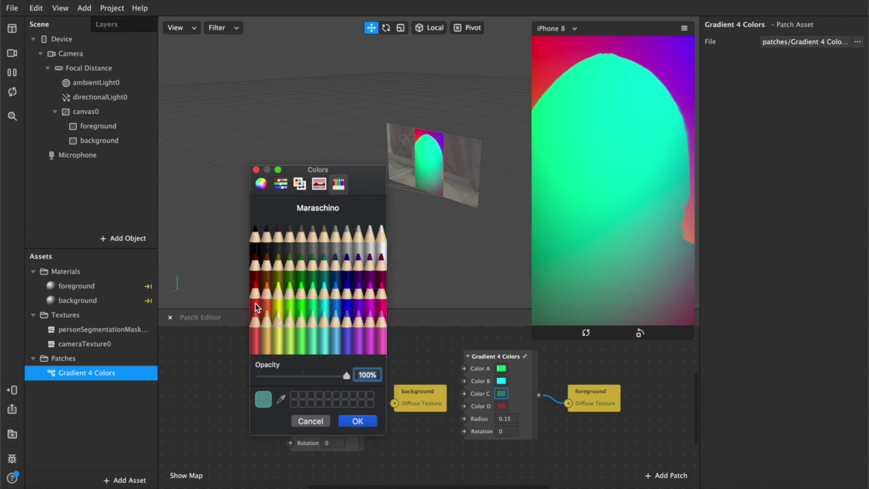
left_click(278, 285)
left_click(358, 421)
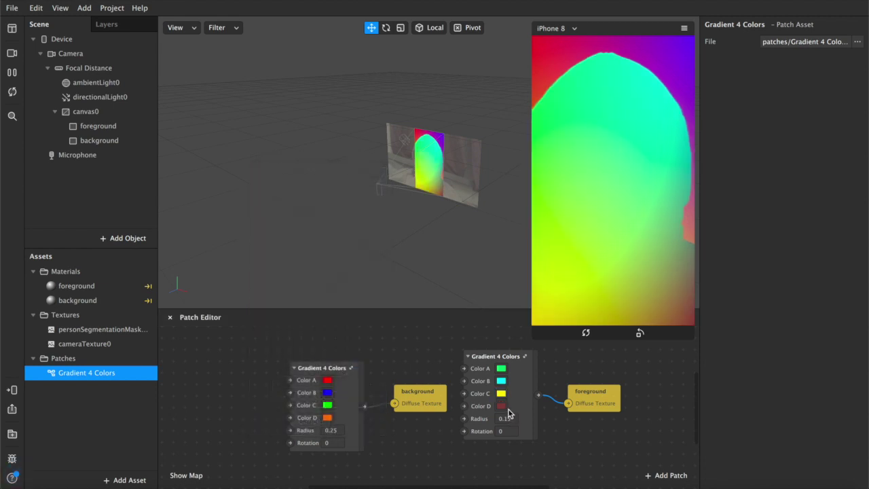
left_click(501, 406)
left_click(381, 331)
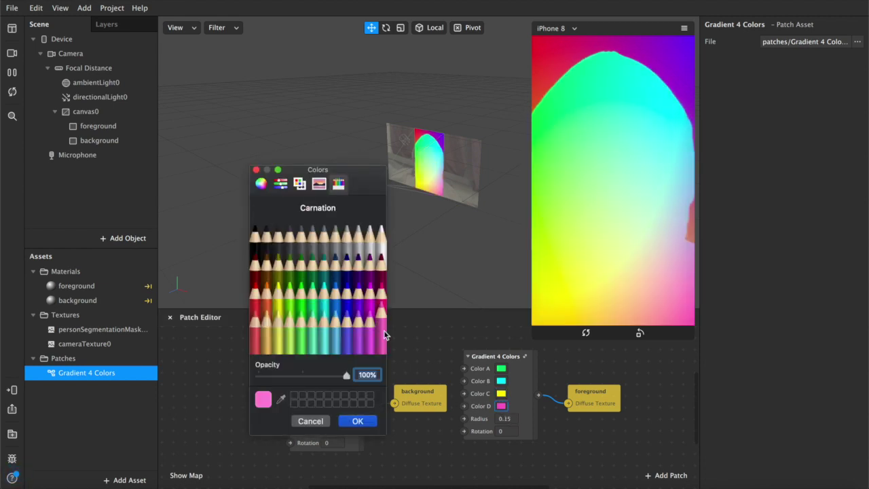
left_click(358, 421)
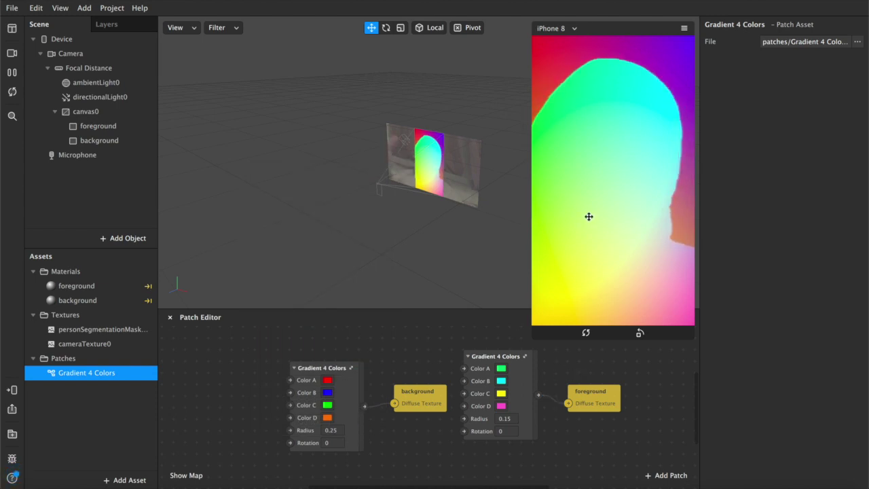
Step: Shrink the device preview so that it does not overlap the patch editor
scroll(248, 408, "down", 1)
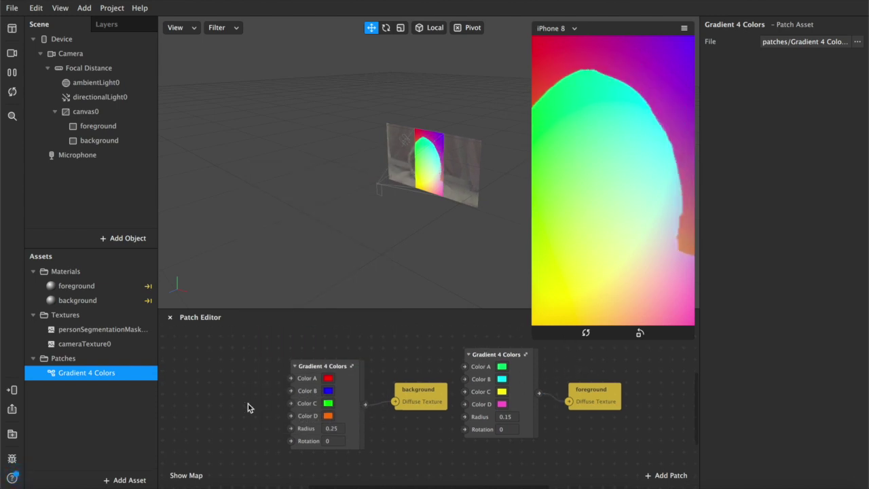
left_click_drag(534, 337, 561, 286)
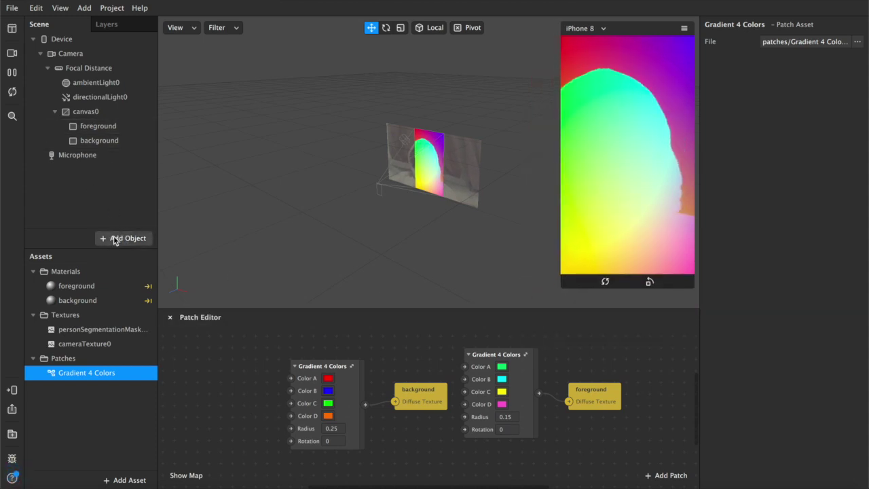
Step: Add two new rectangles under canvas0
left_click(87, 112)
right_click(124, 115)
mouse_move(126, 118)
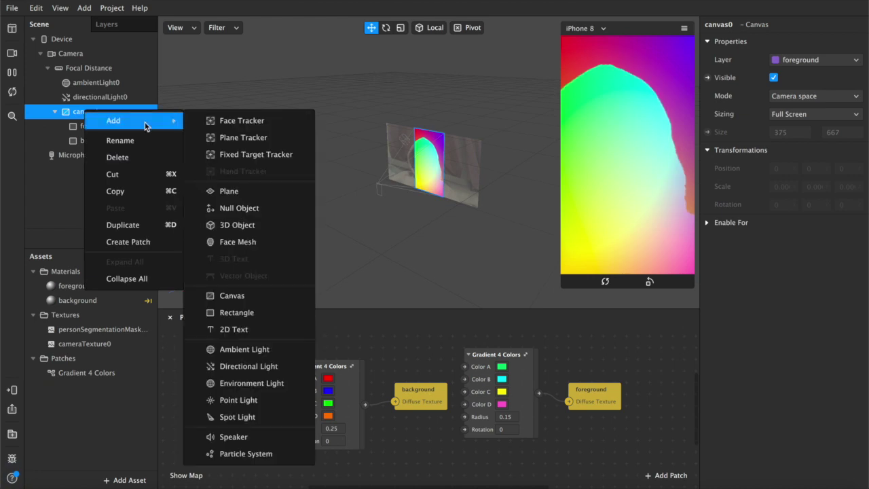
left_click(229, 314)
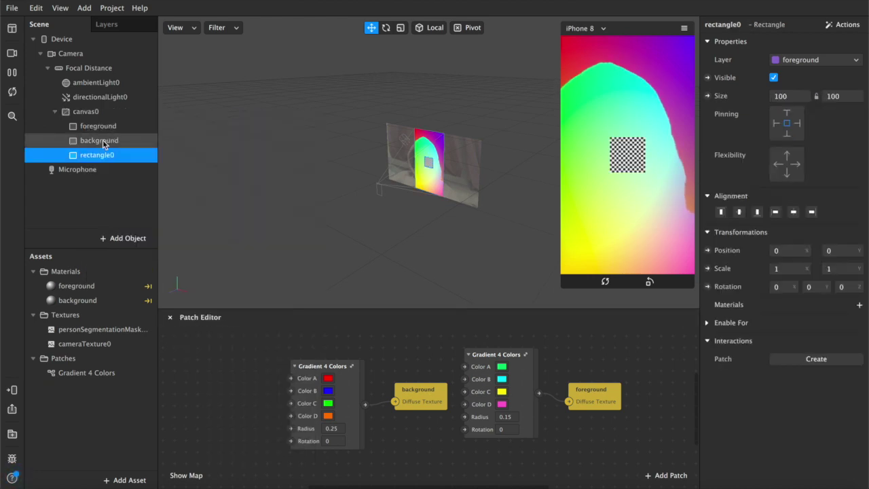
Step: Rename the two new rectangles "foreground none" and "background none"
double_click(98, 156)
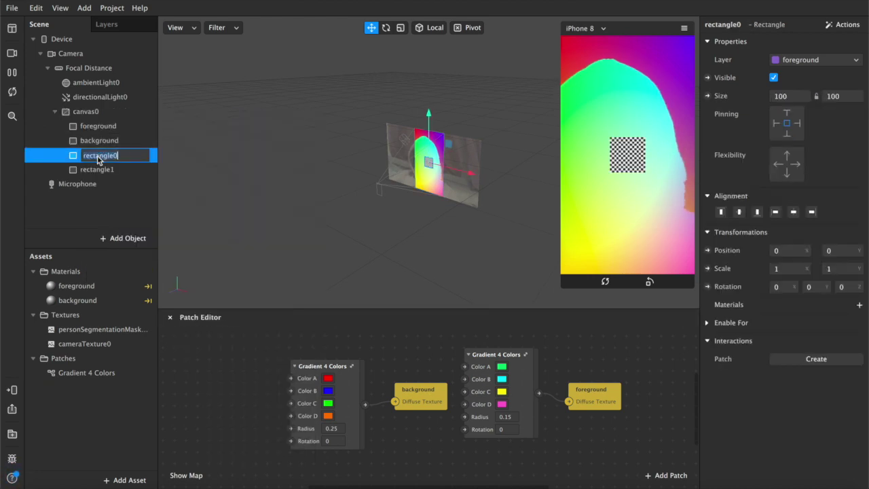
type("foregrou")
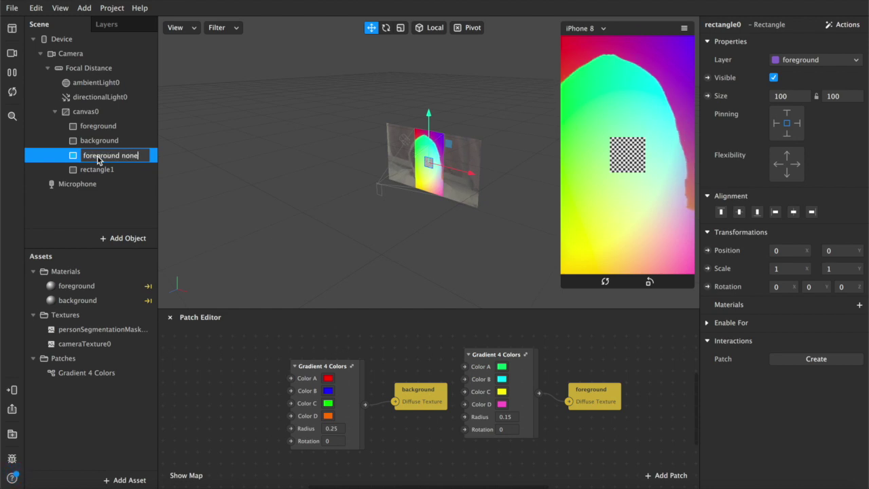
type("nd none")
key("Return")
double_click(112, 170)
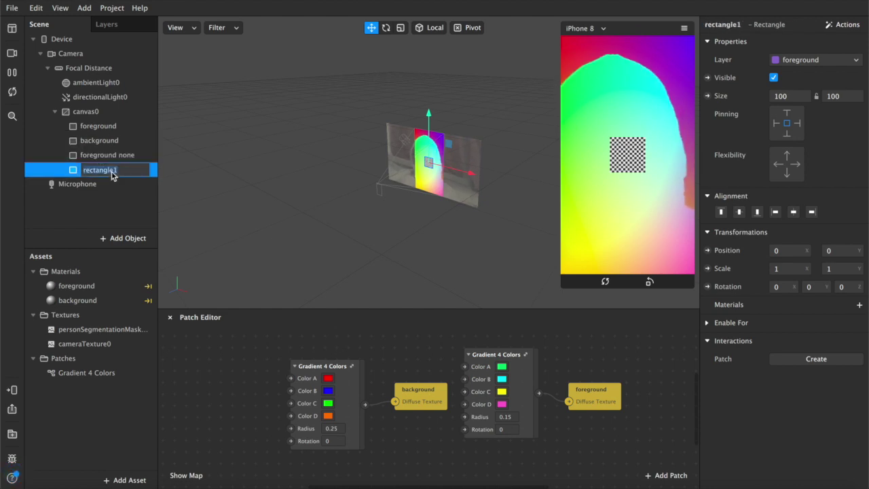
type("background ")
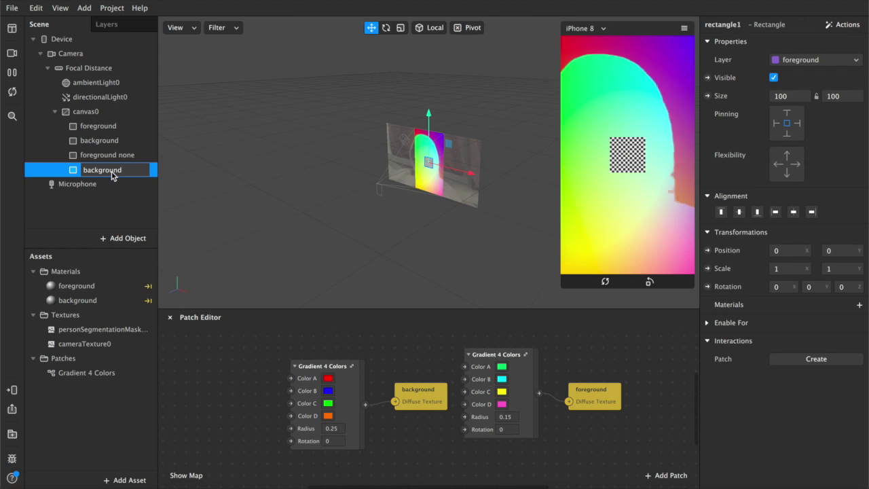
type("none")
key("Return")
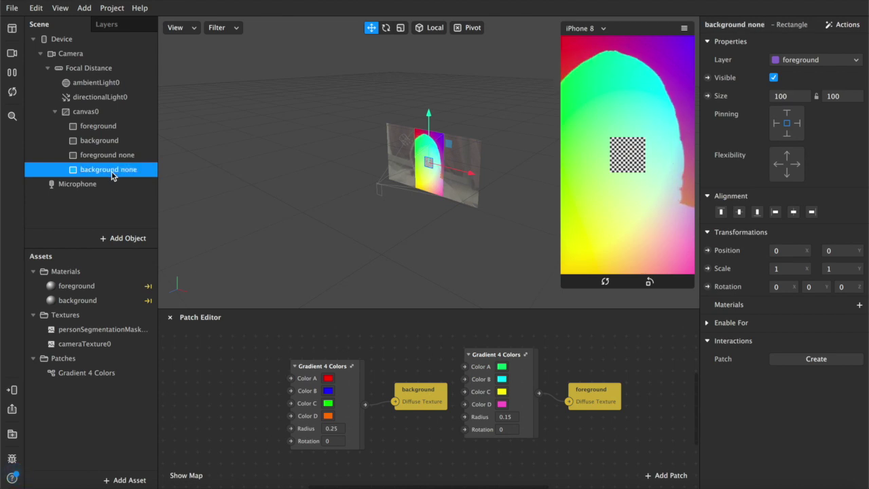
Step: Assign the background none rectangle to the background layer and make both new rectangles fill the canvas width and height
left_click(788, 60)
left_click(800, 87)
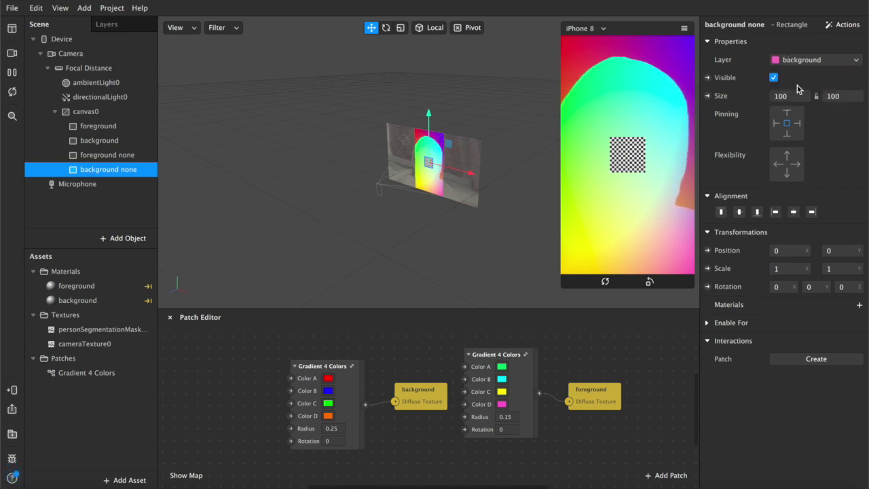
left_click(92, 159, "shift")
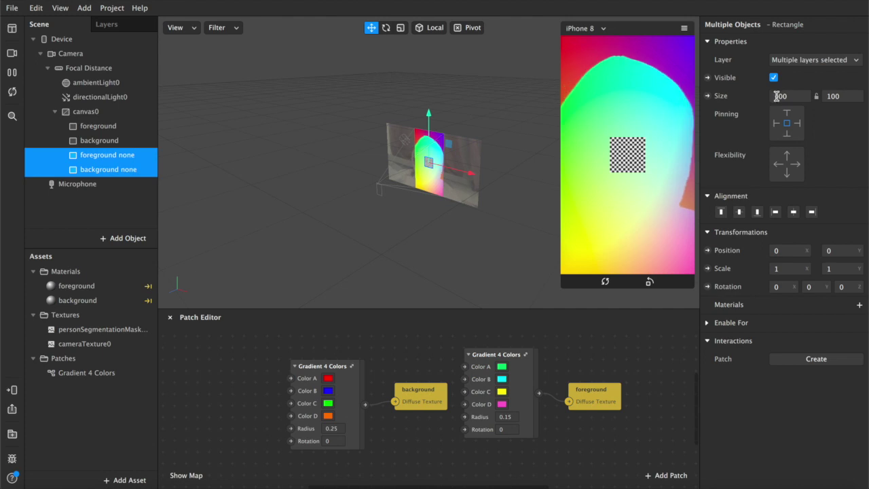
mouse_move(781, 96)
left_click(788, 114)
mouse_move(841, 96)
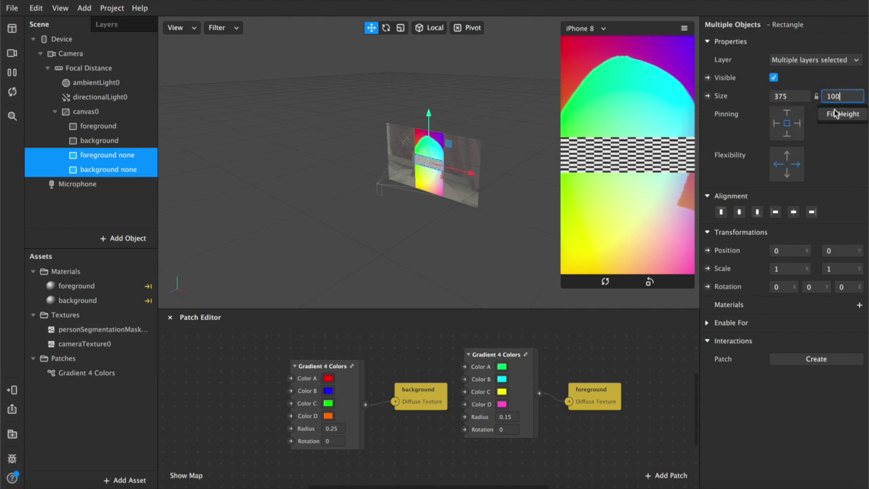
left_click(839, 113)
Step: Create a new material for the foreground none rectangle and rename it "foreground none"
left_click(122, 159)
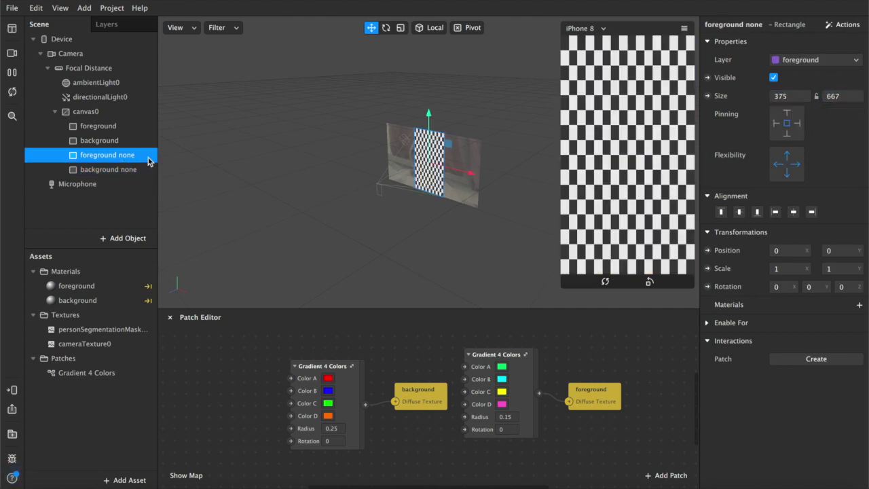
left_click(860, 307)
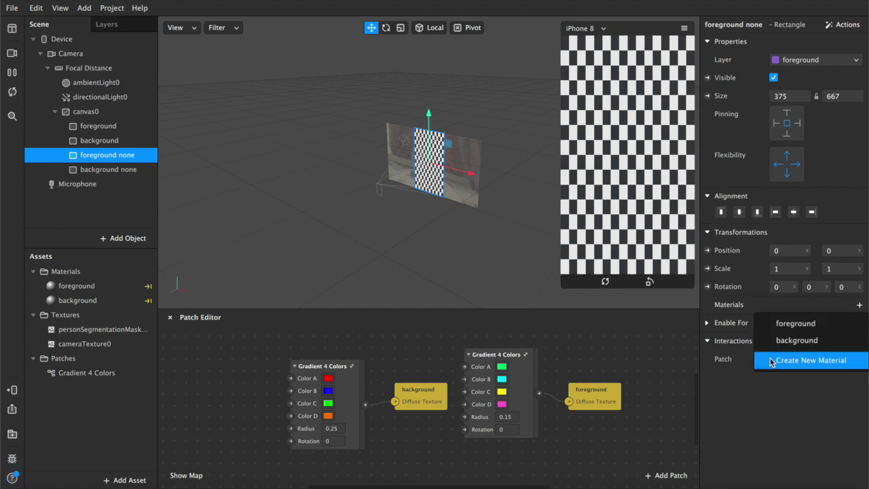
left_click(792, 360)
double_click(68, 315)
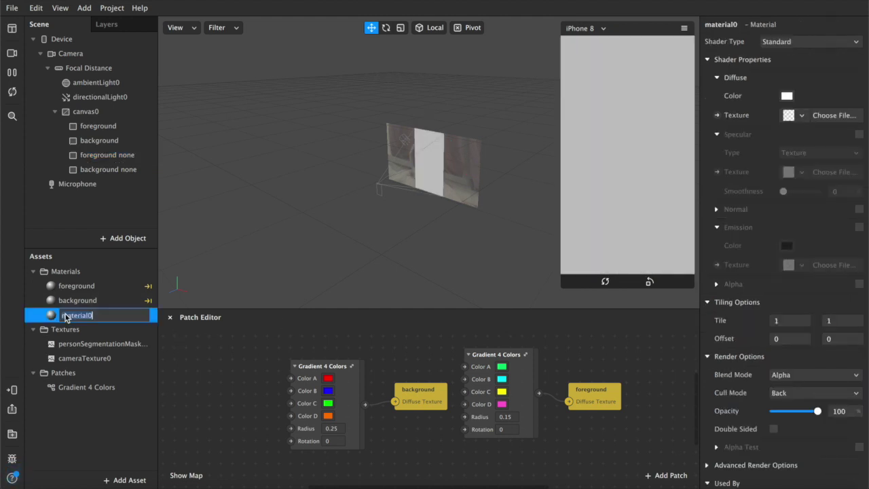
type("pixel")
type("e")
key("Return")
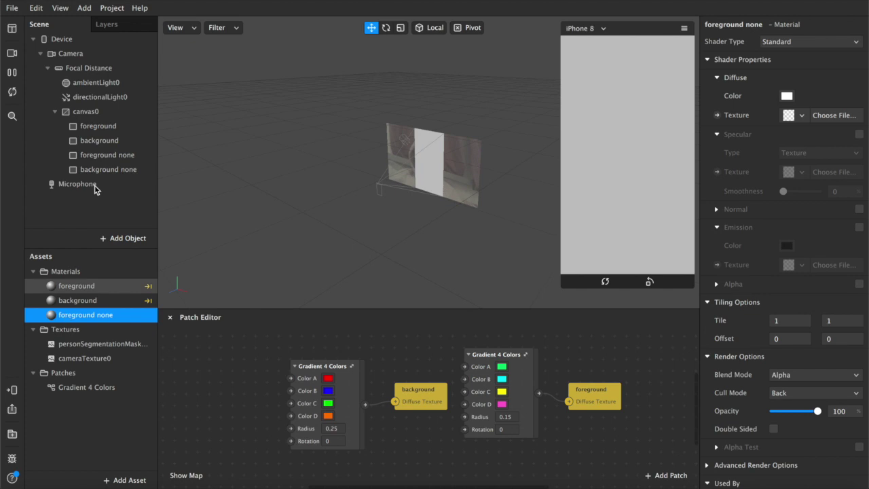
Step: Create a new material for the background none rectangle and rename it "background none"
left_click(99, 169)
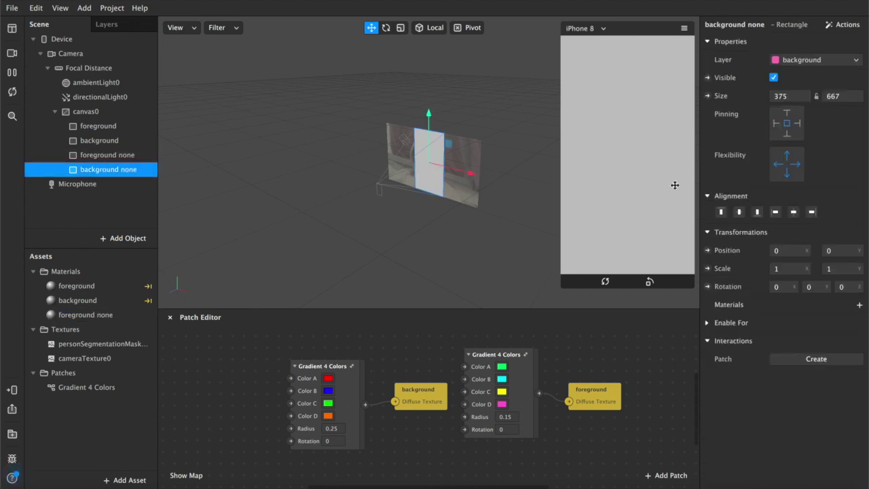
left_click(860, 305)
left_click(839, 376)
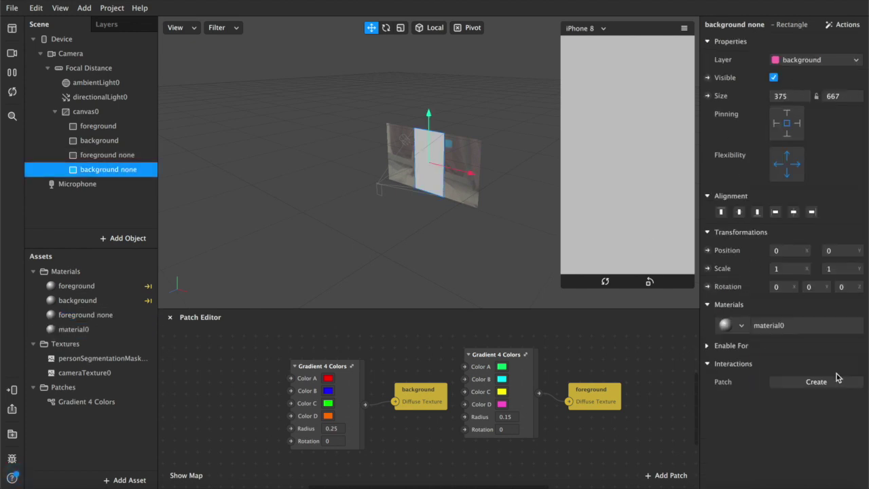
double_click(73, 329)
type("bac")
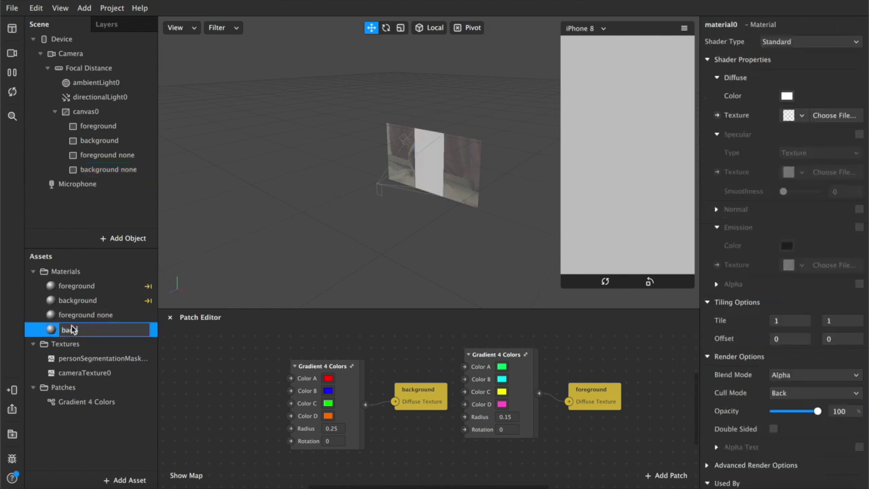
type("kground none")
key("Return")
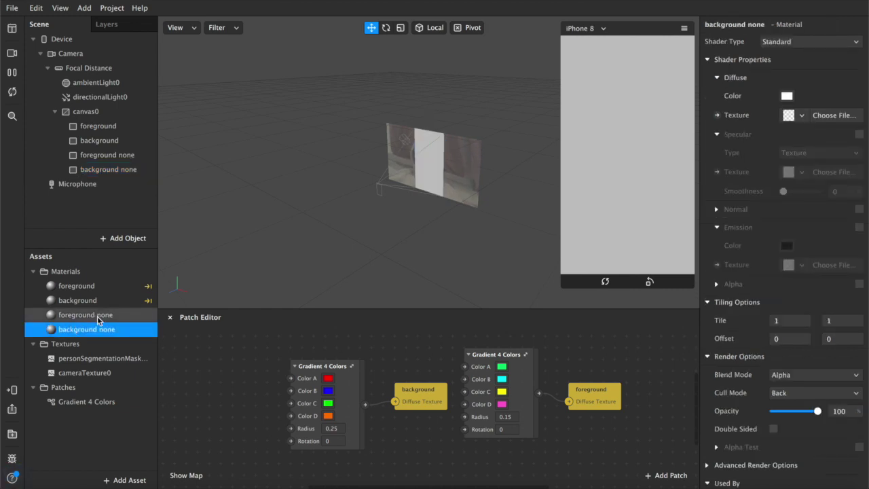
Step: Give the foreground none material cameraTexture0 as diffuse texture and enable Alpha with personSegmentationMaskTexture0
left_click(97, 315)
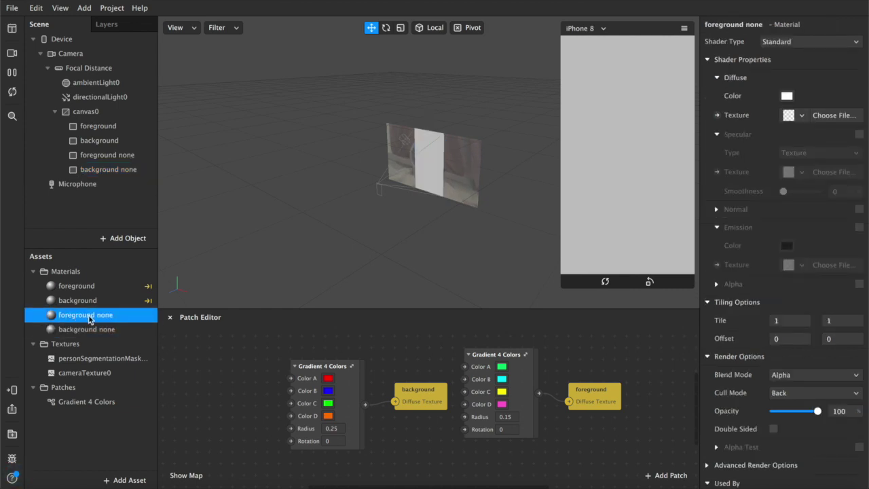
left_click(802, 115)
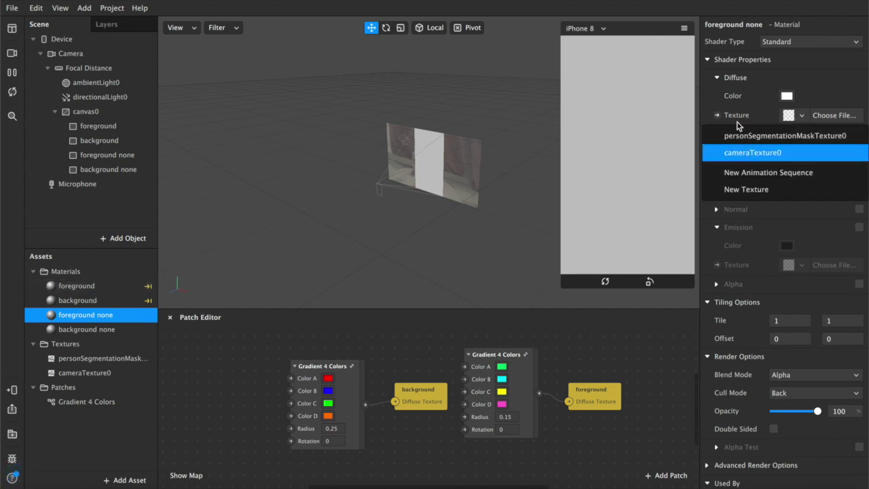
left_click(752, 152)
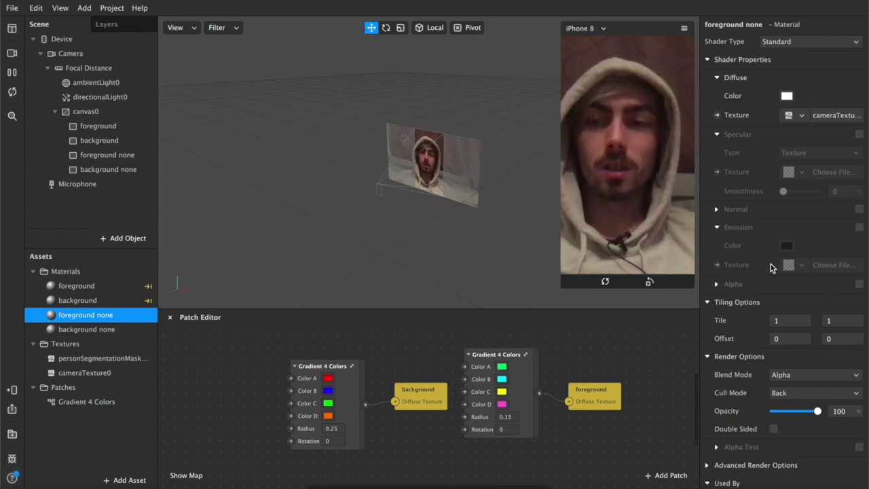
left_click(860, 284)
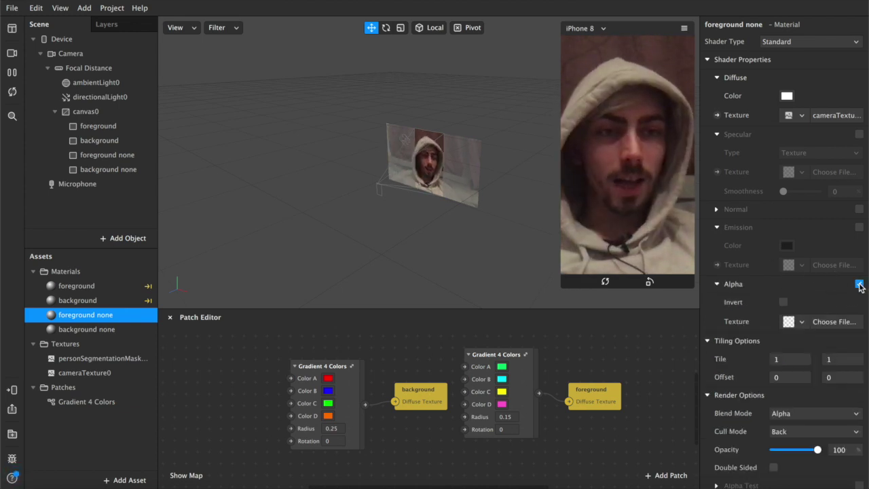
left_click(793, 322)
left_click(778, 342)
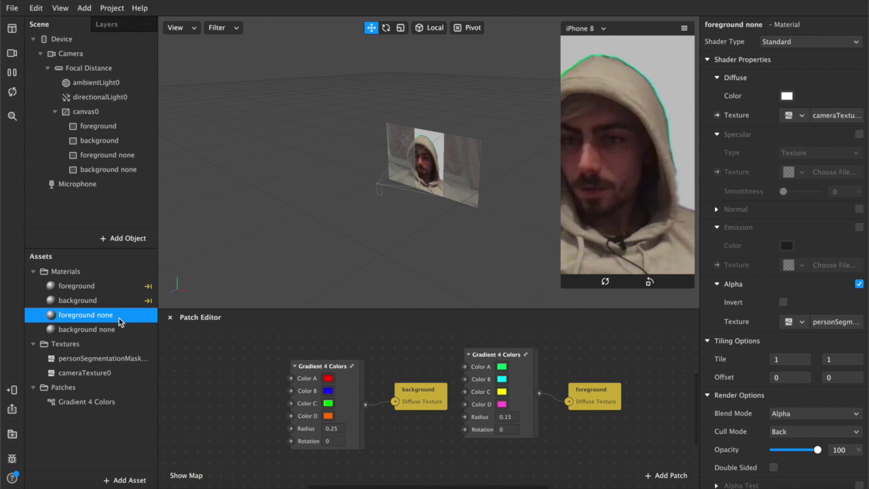
Step: Add a Screen Tap patch in the empty area below the gradient patches
scroll(319, 403, "down", 5)
scroll(319, 403, "up", 4)
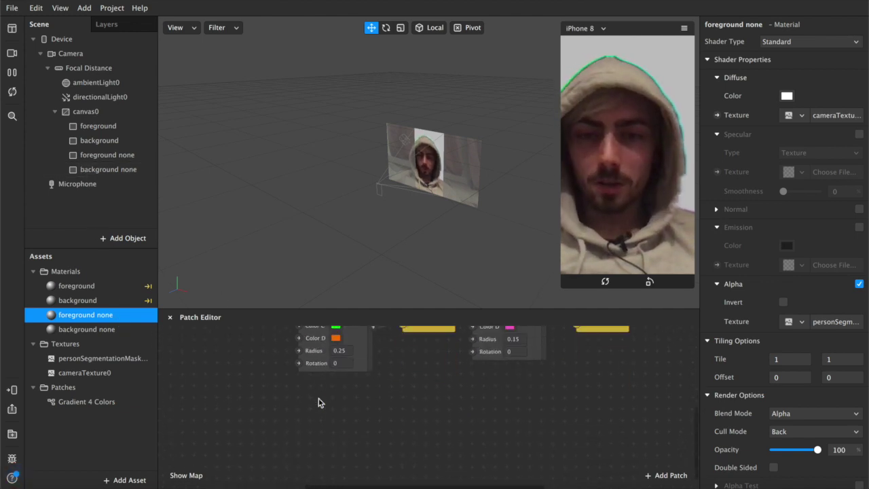
scroll(320, 434, "left", 3)
scroll(265, 442, "down", 1)
scroll(265, 442, "left", 1)
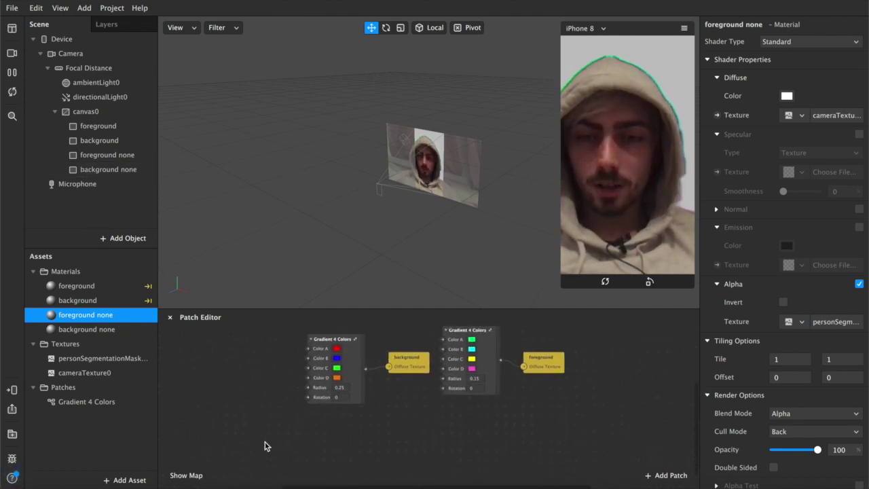
right_click(233, 441)
type("screen ta")
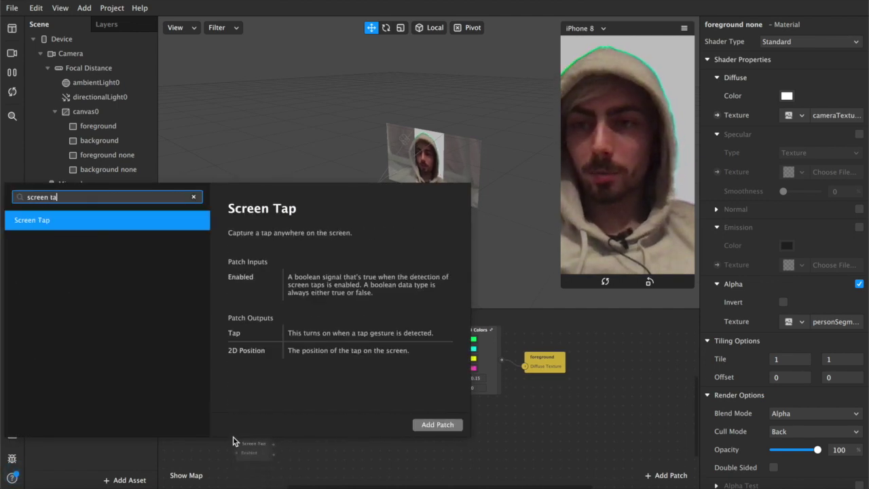
key("Return")
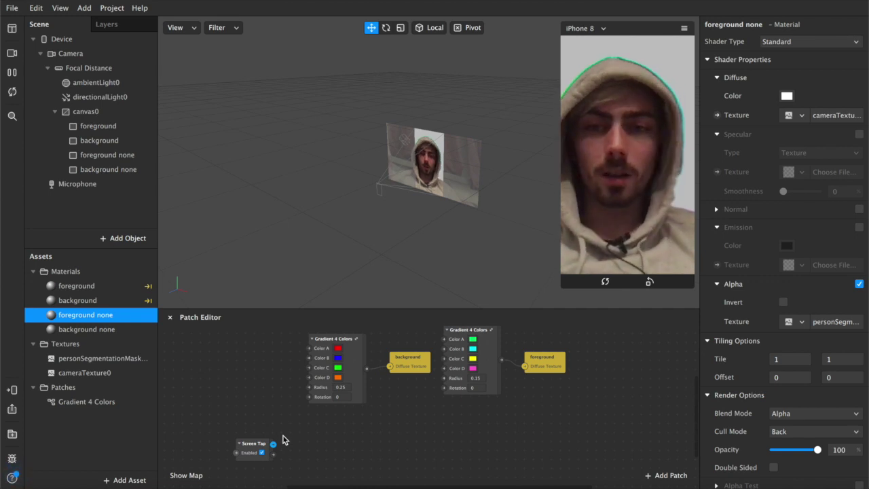
Step: Chain a Switch patch to the Screen Tap's tap output and a Not patch to the Switch's output
left_click_drag(274, 446, 311, 450)
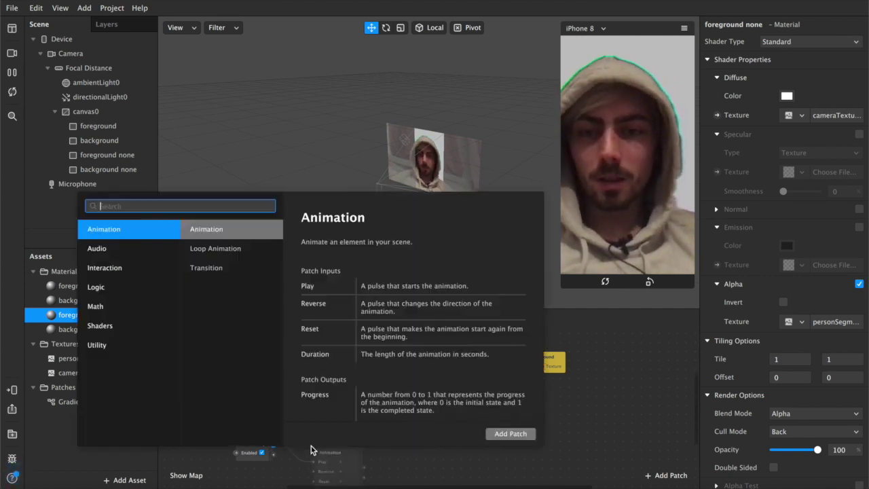
type("switch")
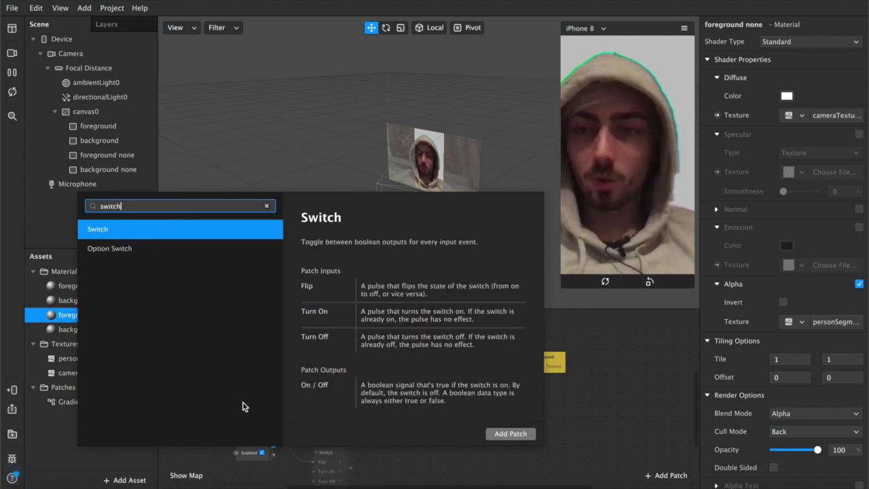
key("Return")
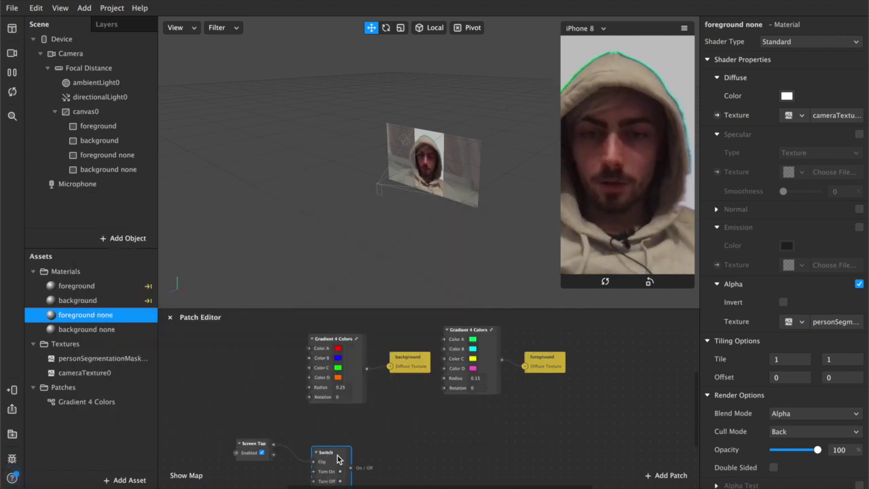
left_click_drag(339, 459, 378, 458)
type("not")
key("Return")
left_click(315, 433)
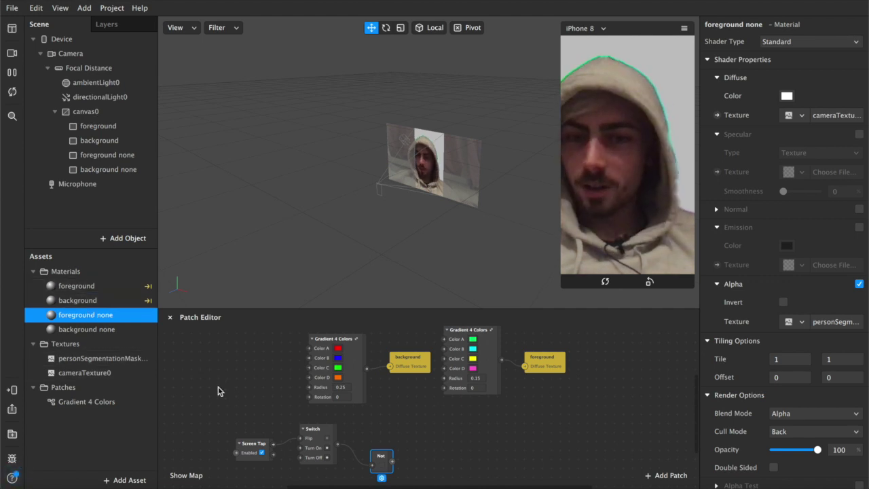
Step: Create Visible property patches for all four rectangles under canvas0
double_click(99, 127)
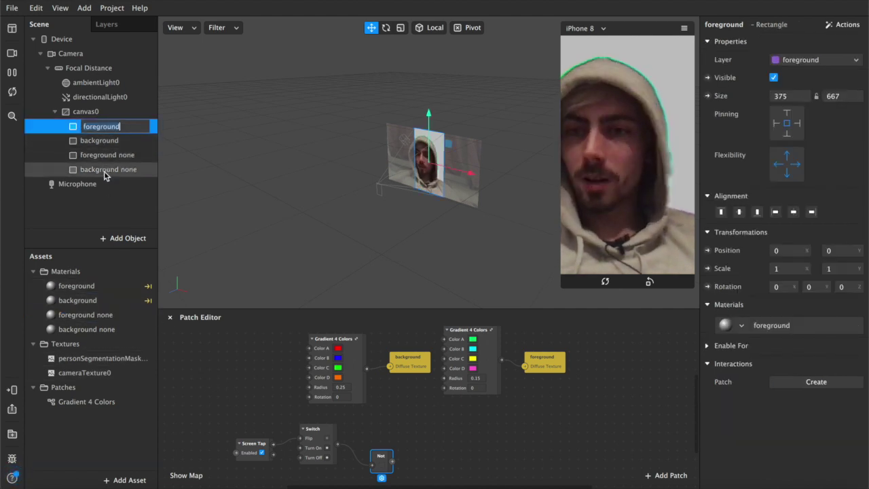
left_click(104, 170, "shift")
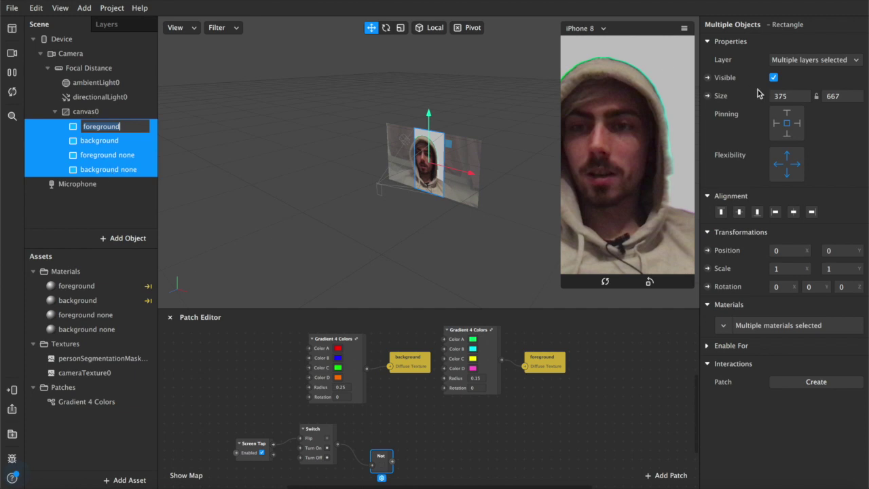
left_click(707, 78)
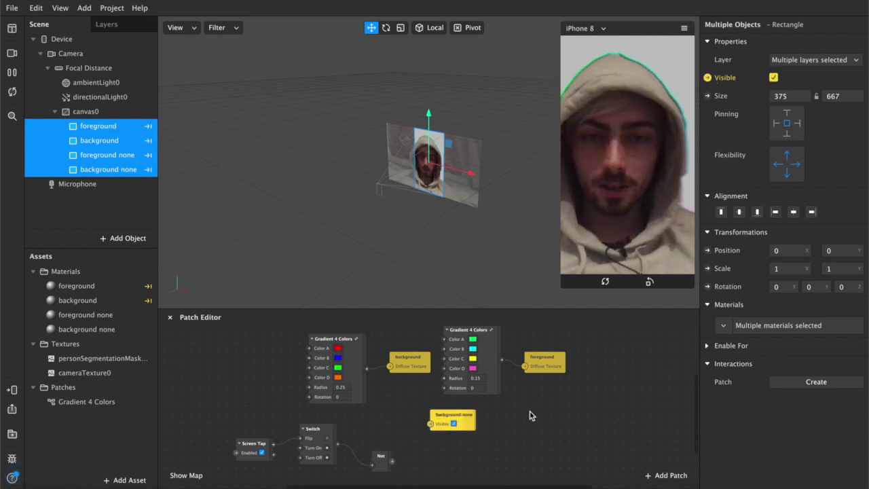
Step: Arrange the Visible patches in two columns, pairing foreground with background none and background with foreground none
left_click(474, 423)
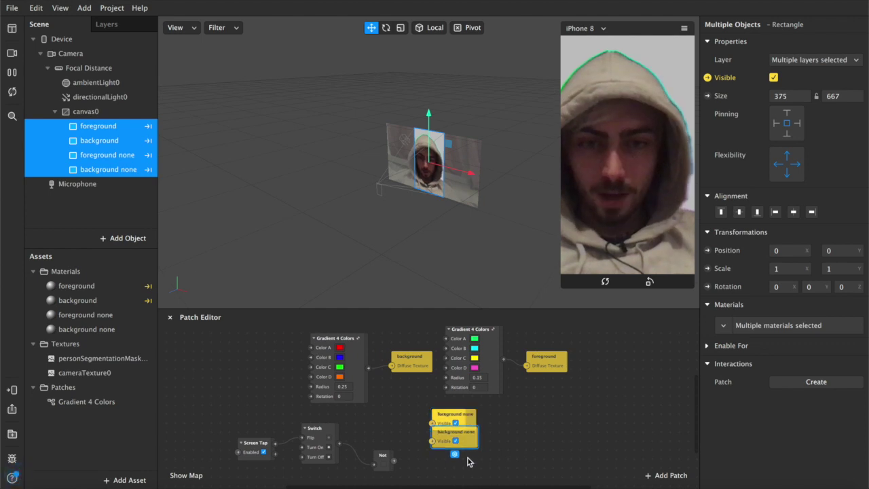
left_click_drag(453, 415, 540, 417)
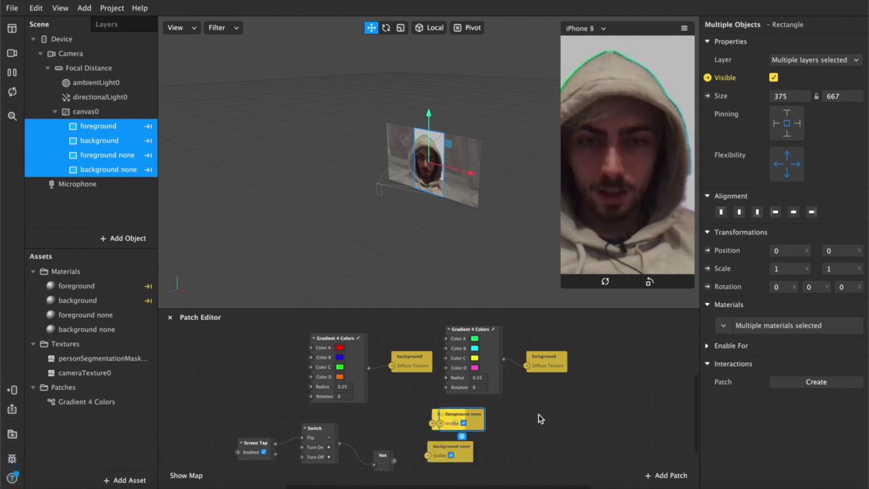
left_click_drag(450, 415, 526, 438)
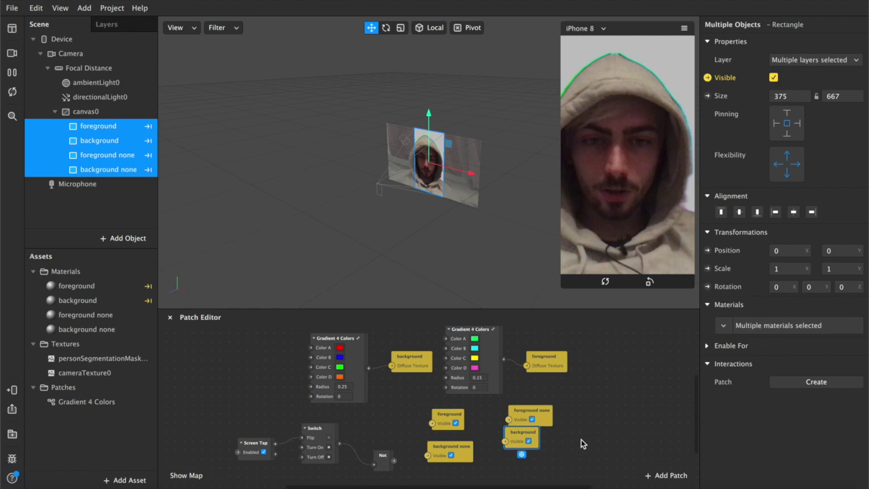
left_click_drag(454, 421, 449, 418)
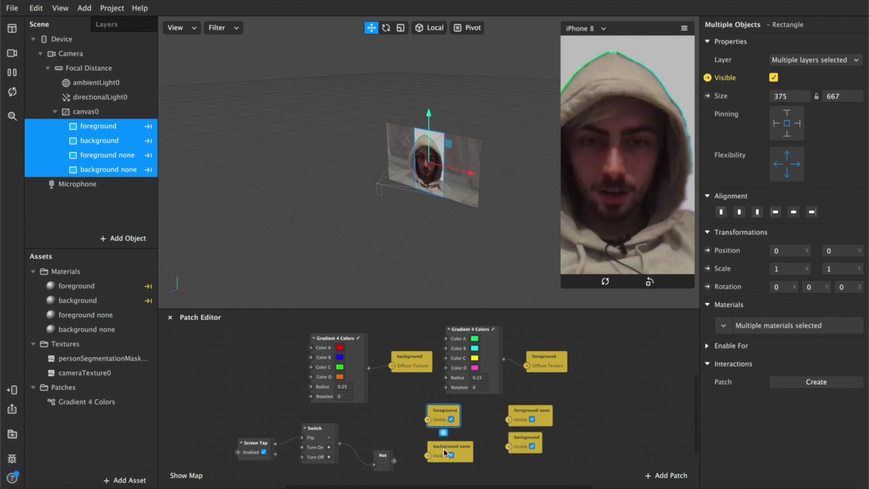
left_click_drag(442, 449, 443, 440)
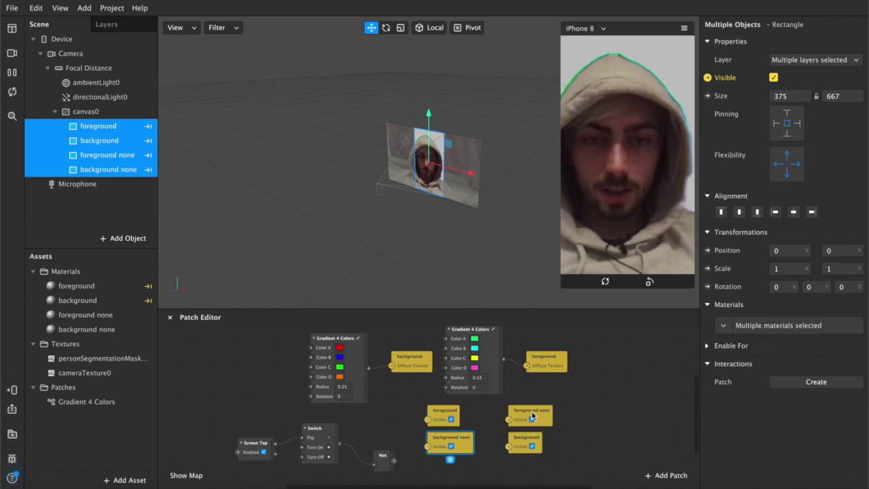
left_click_drag(530, 412, 582, 446)
left_click_drag(518, 443, 517, 425)
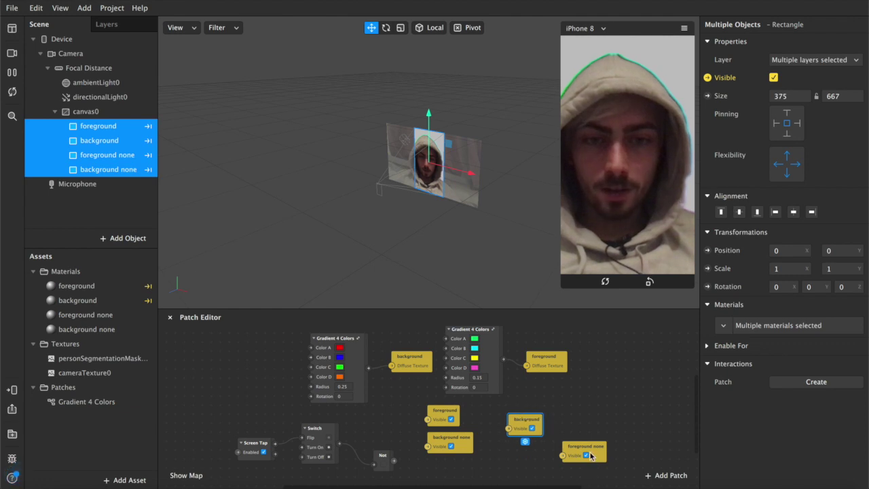
left_click_drag(576, 454, 523, 450)
left_click(506, 459)
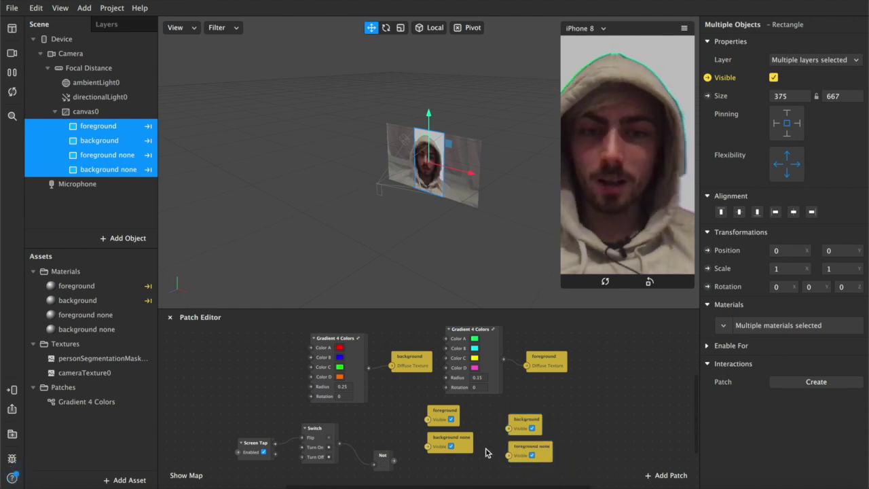
Step: Connect Switch to the foreground and background none Visible patches and Not to background and foreground none, aligning all four in one column
scroll(486, 445, "down", 3)
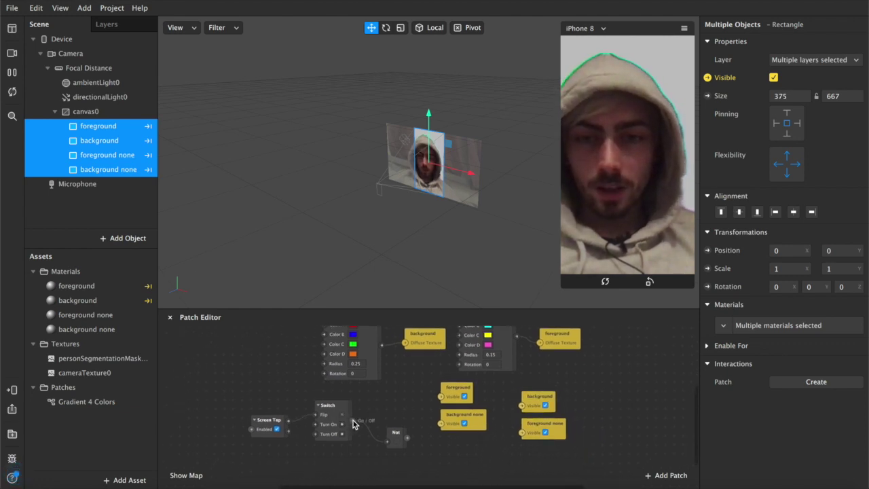
left_click_drag(443, 398, 522, 408)
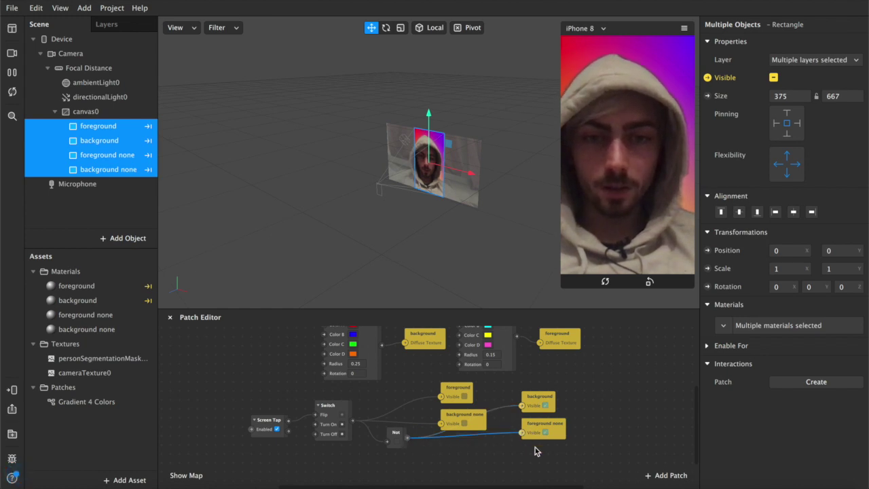
left_click_drag(536, 451, 437, 472)
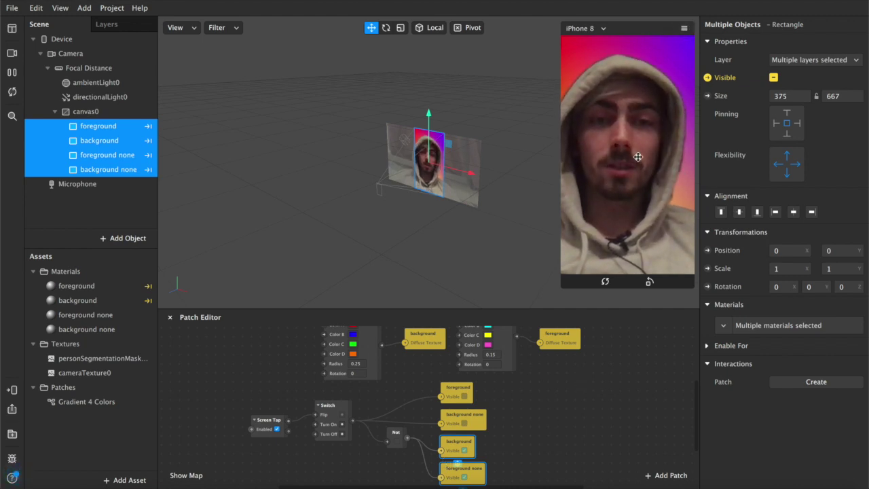
Step: Switch the simulator to Simulate Touch and tap the preview once to test the gradient switching
left_click(684, 28)
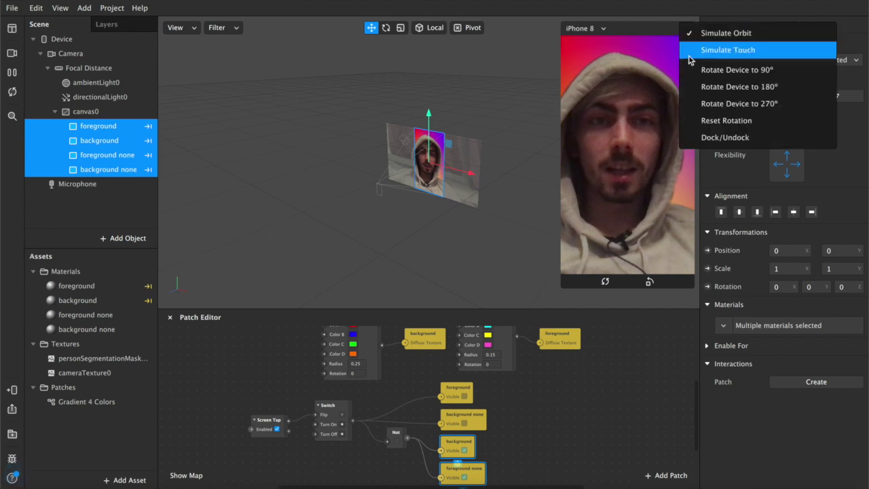
left_click(698, 53)
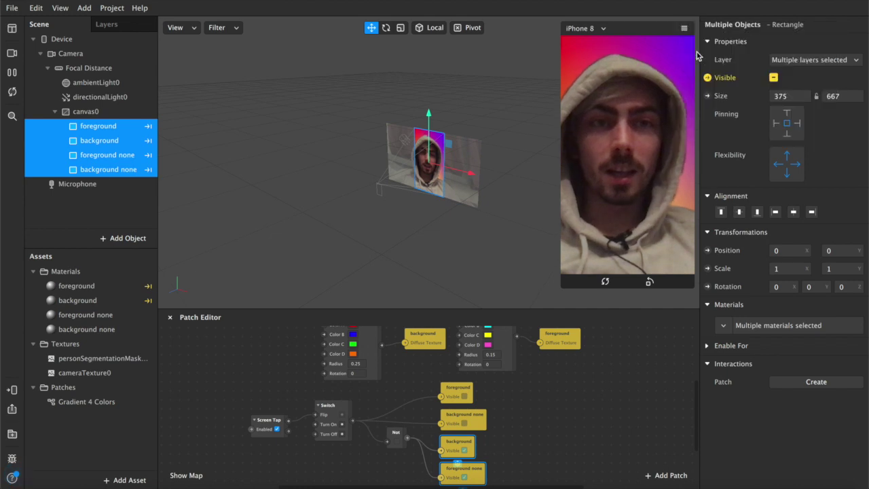
left_click(641, 181)
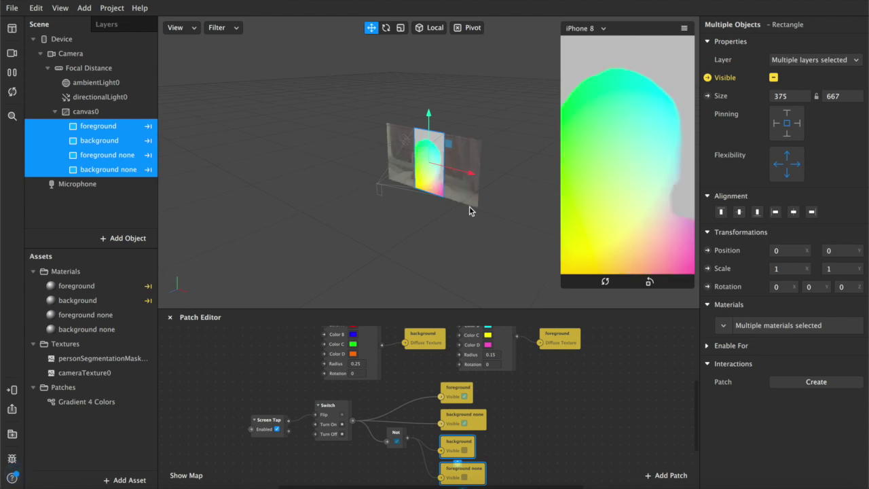
Step: Set the background none material's opacity to 0% and tap the preview to test both states
left_click(79, 331)
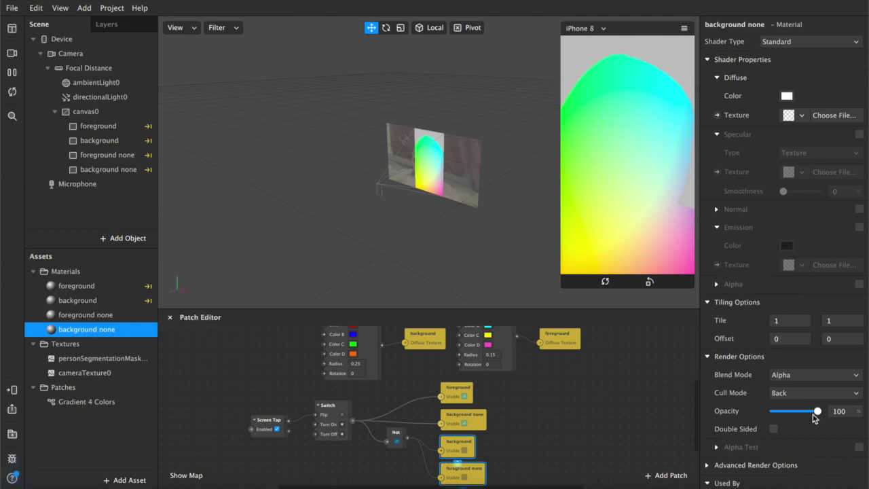
left_click_drag(819, 412, 750, 410)
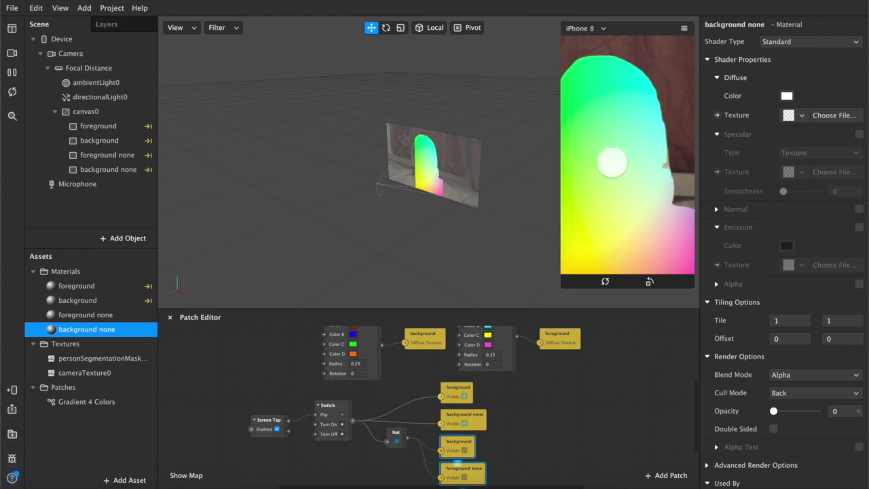
left_click(627, 163)
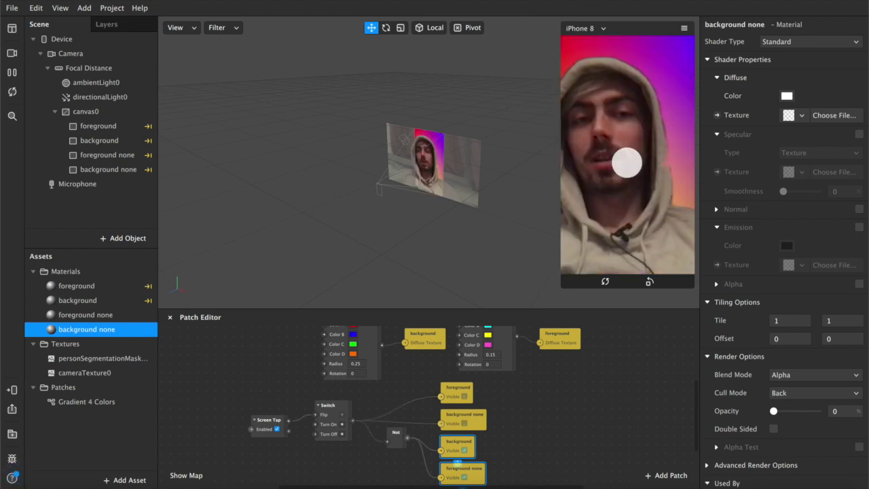
left_click(627, 163)
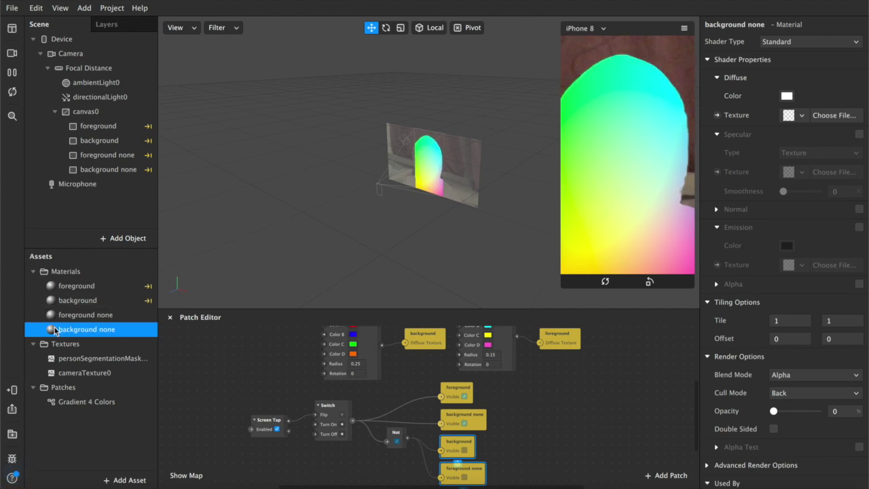
Step: Set the foreground material's opacity to 15% and tap the preview to compare both states
left_click(88, 289)
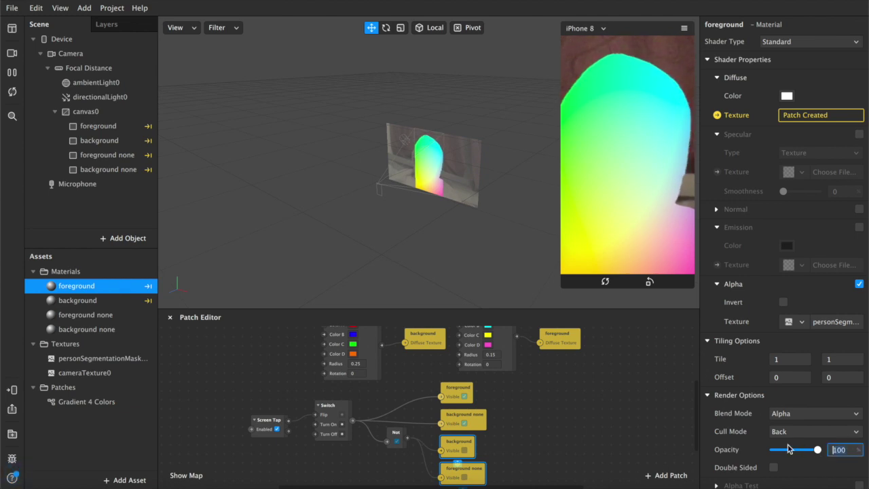
key("Return")
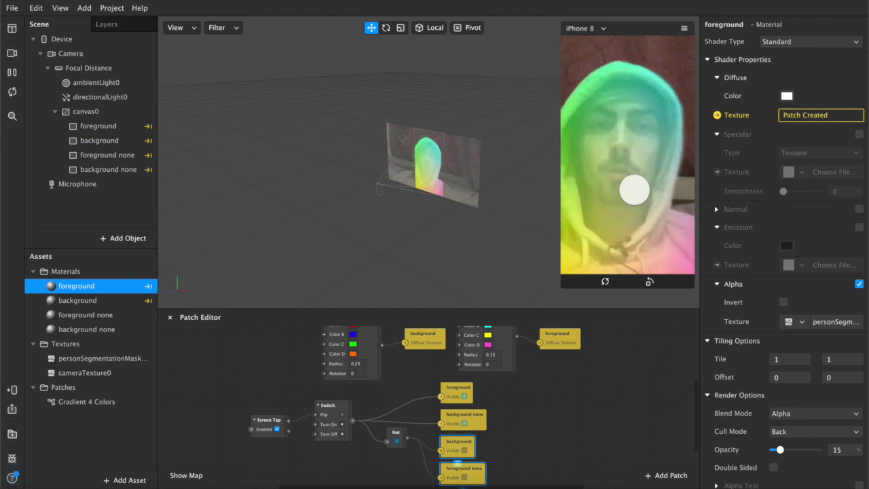
left_click(618, 188)
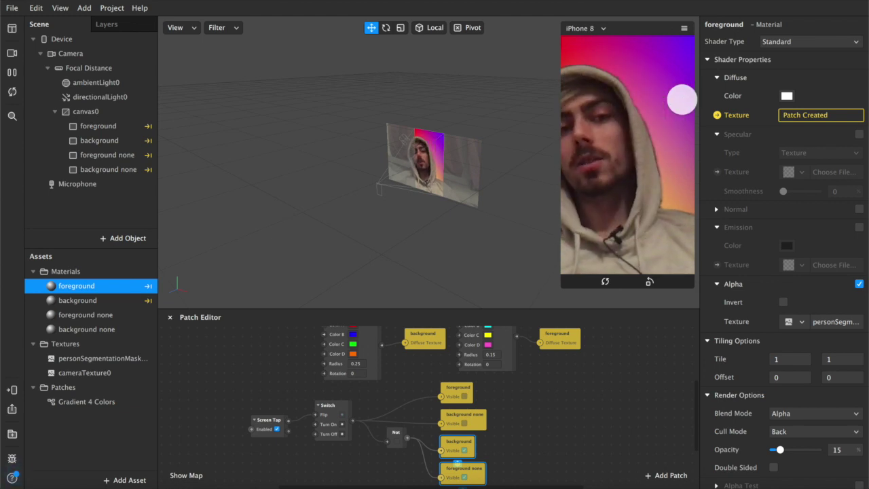
left_click(653, 176)
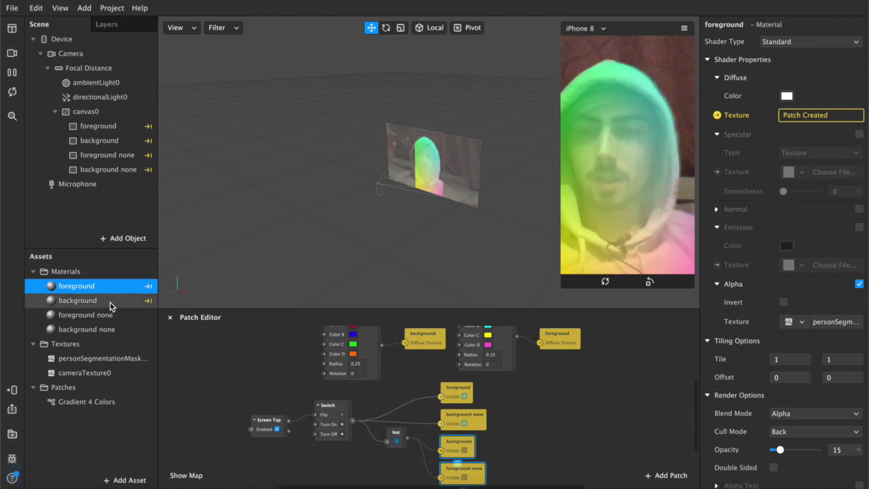
Step: Try out the background material's opacity, keep it at 100%, and tap the preview to test the switching
left_click(77, 300)
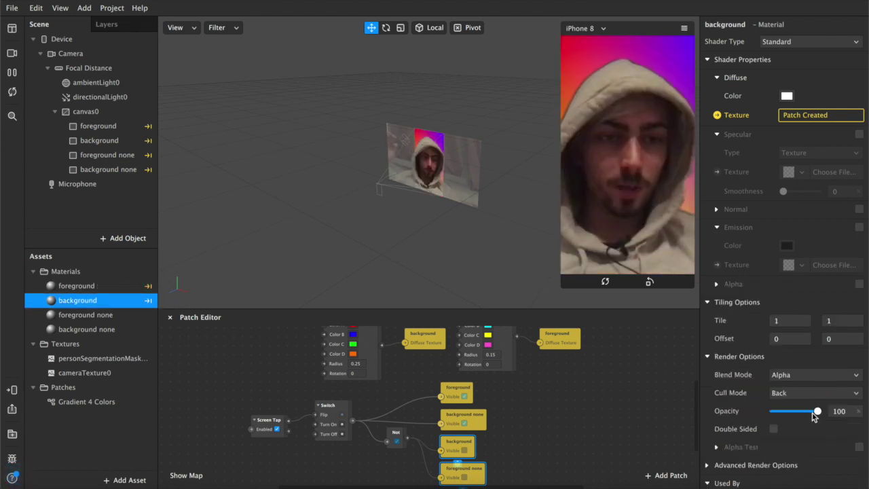
left_click_drag(818, 414, 840, 412)
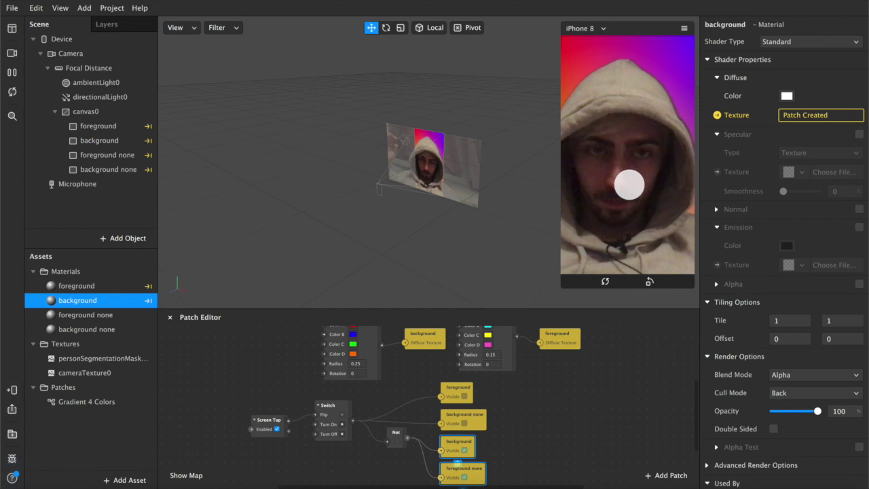
left_click(630, 185)
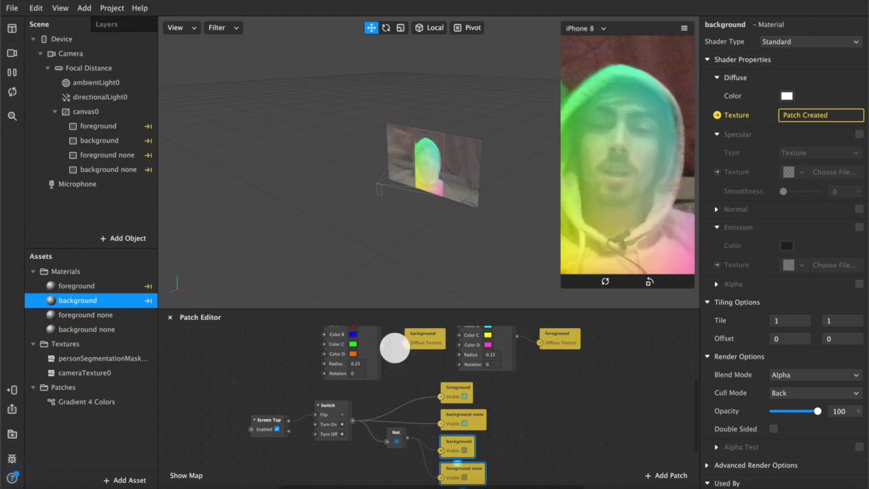
Step: Move the foreground Gradient 4 Colors patch and its Diffuse Texture patch directly above the background gradient pair
scroll(396, 367, "down", 3)
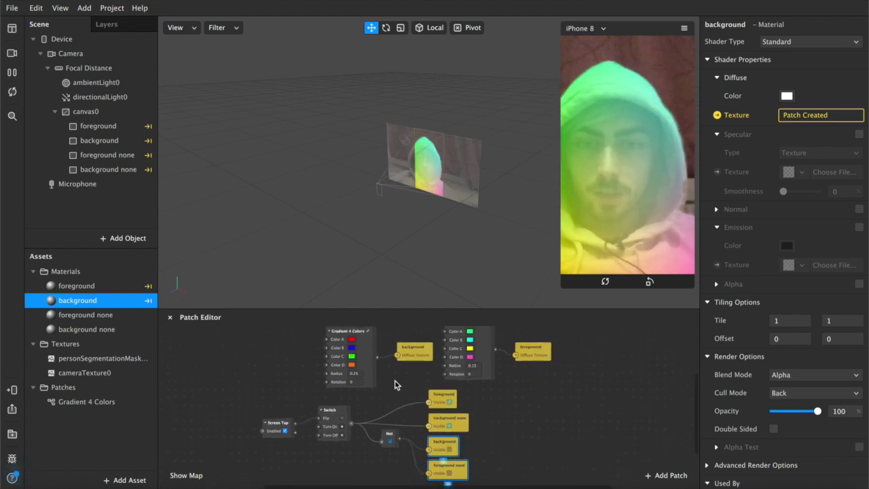
left_click_drag(563, 374, 338, 355)
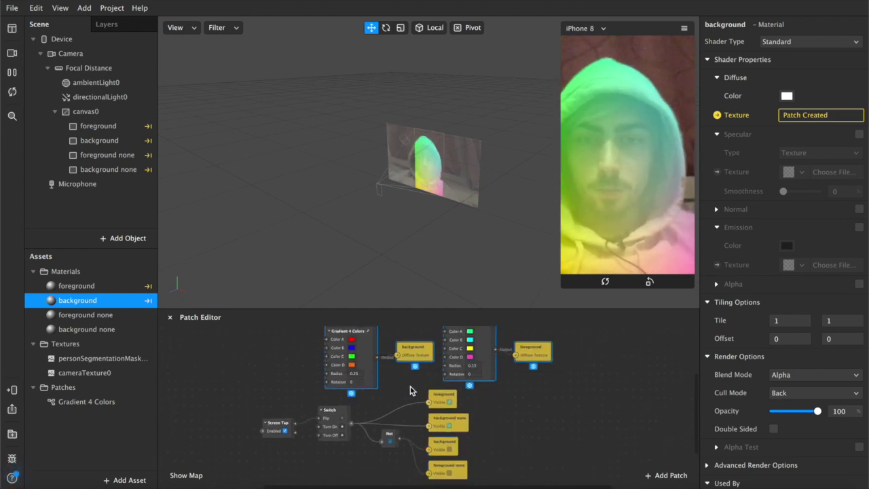
left_click_drag(412, 390, 313, 385)
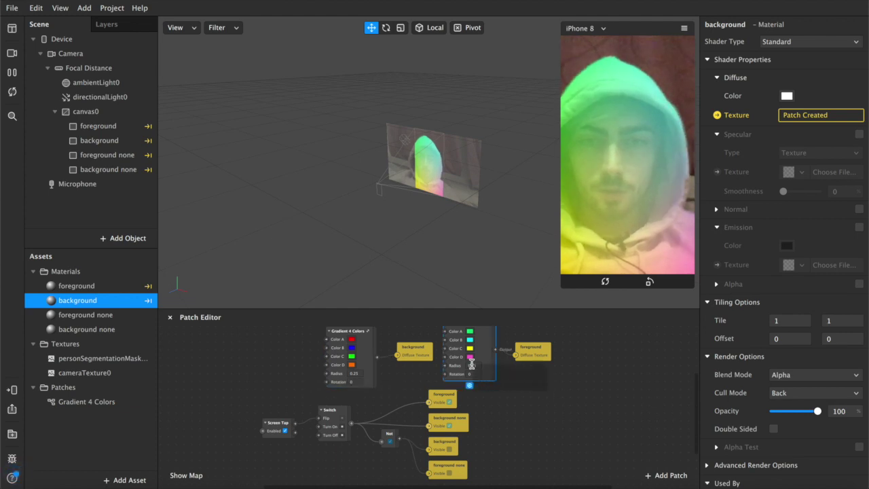
scroll(471, 364, "up", 3)
left_click_drag(491, 393, 367, 329)
left_click_drag(540, 395, 410, 331)
scroll(476, 462, "down", 2)
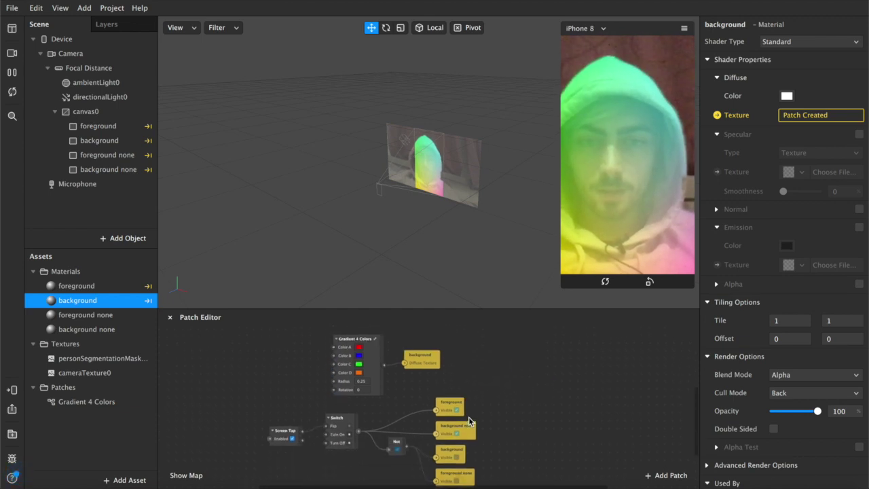
Step: Move the Screen Tap, Switch, Not and Visible patches beside the gradients, with the foreground Visible patch topping its column
left_click_drag(505, 478, 430, 371)
scroll(496, 401, "up", 3)
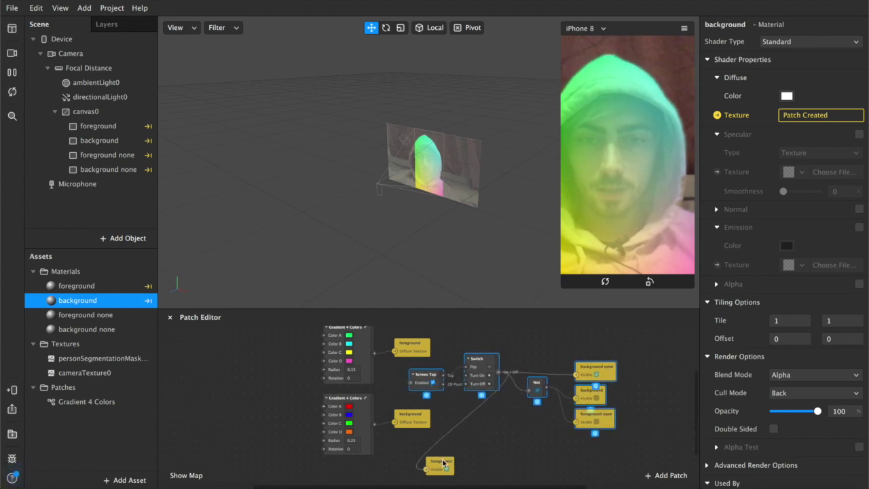
left_click(443, 464)
left_click_drag(443, 465, 592, 345)
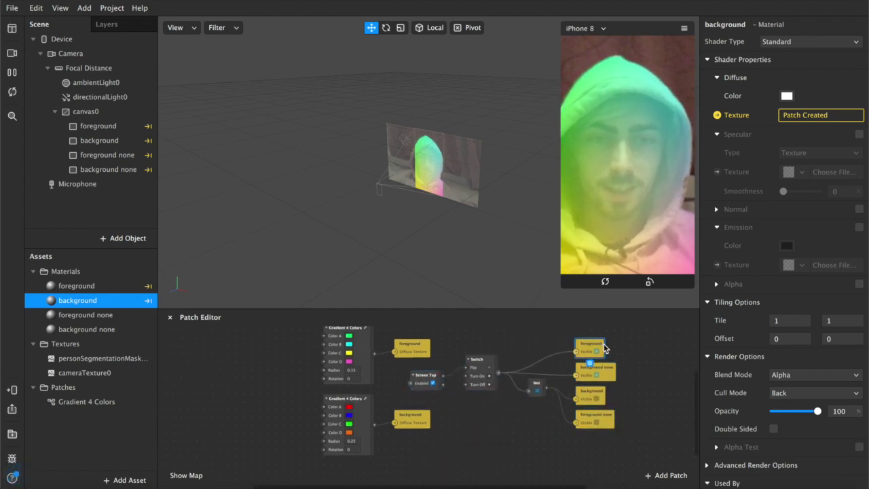
Step: Clear the patch selection and tap the preview twice to check the finished foreground and background gradient switching
scroll(497, 437, "up", 2)
scroll(496, 436, "right", 2)
left_click(496, 437)
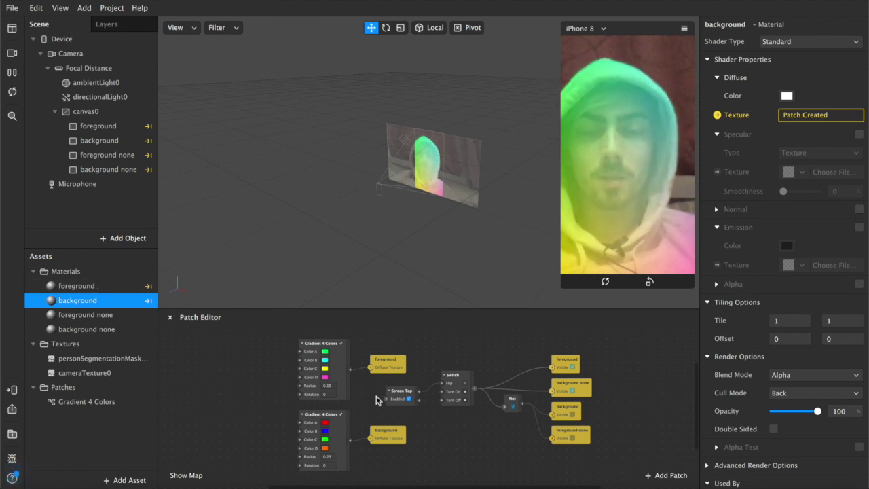
left_click(674, 196)
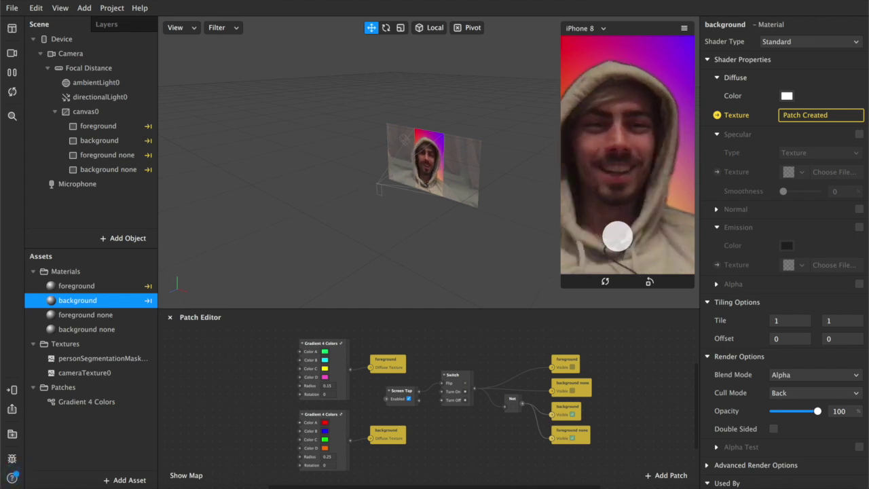
left_click(617, 236)
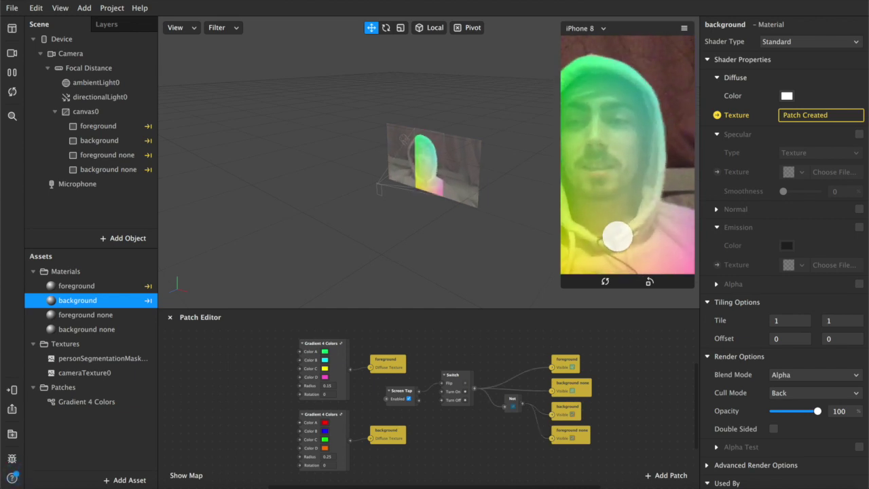